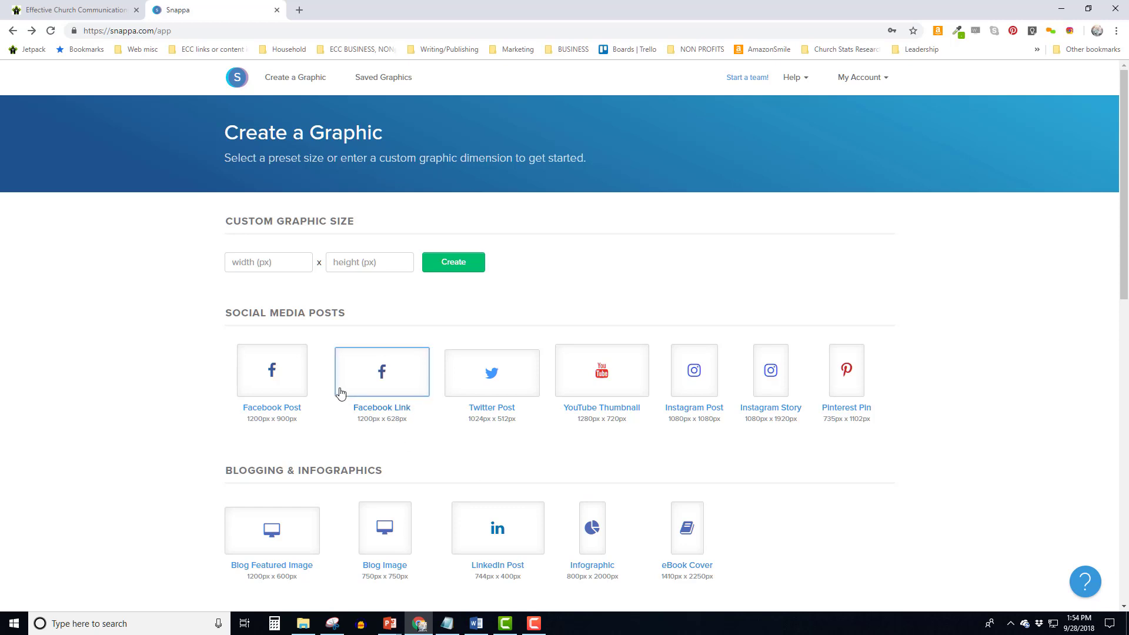
Create a custom graphic 300 px wide by 100 px high
click(234, 262)
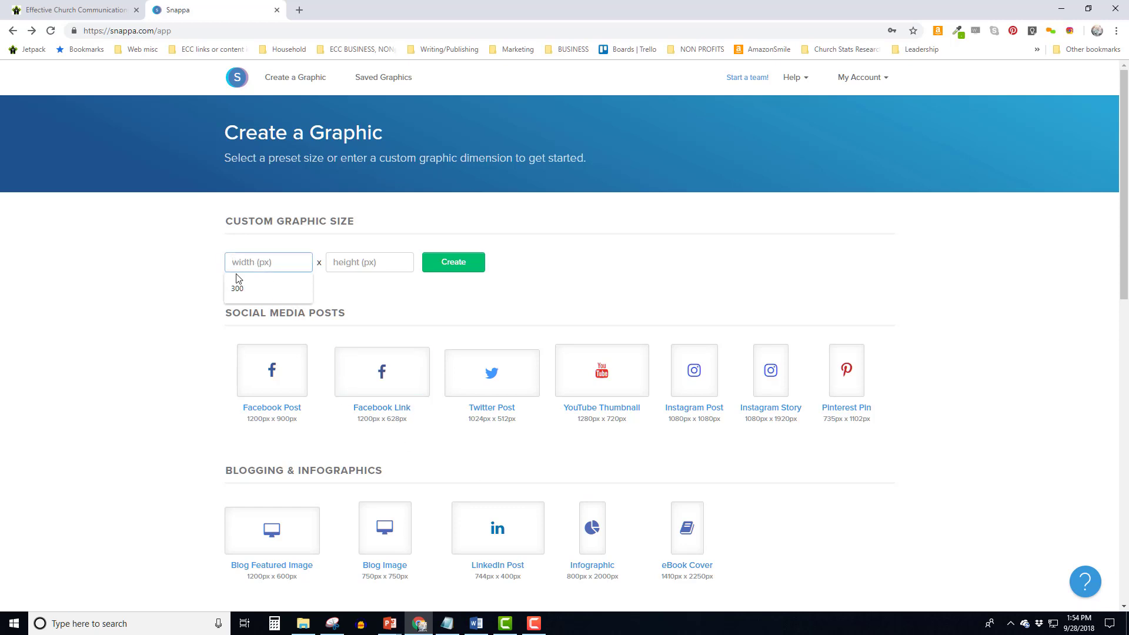
click(238, 290)
click(349, 262)
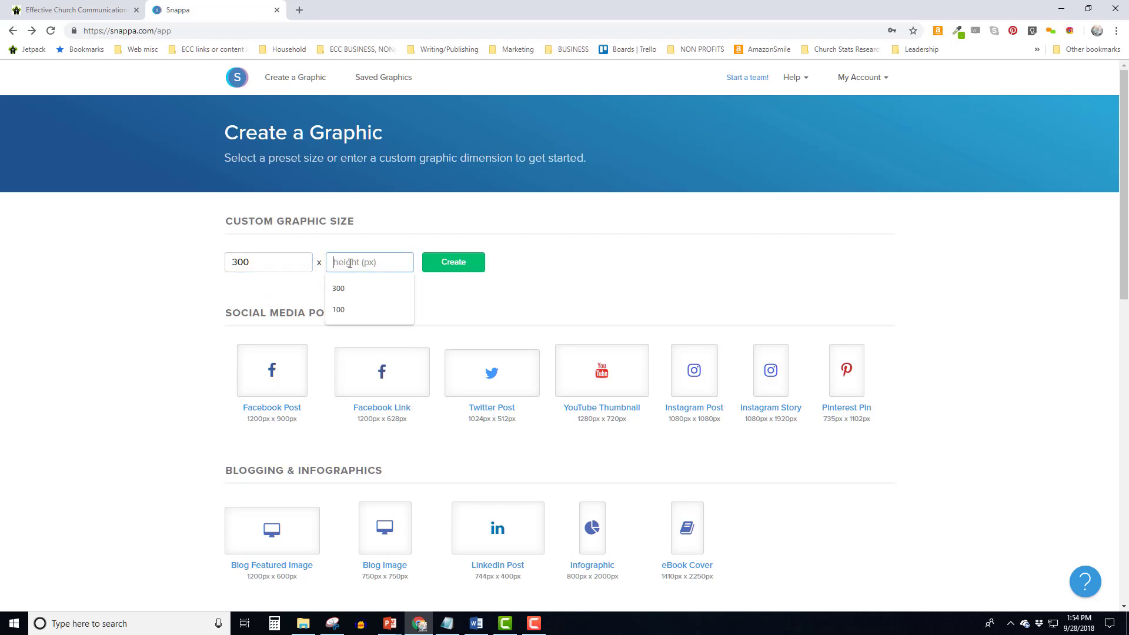
click(339, 310)
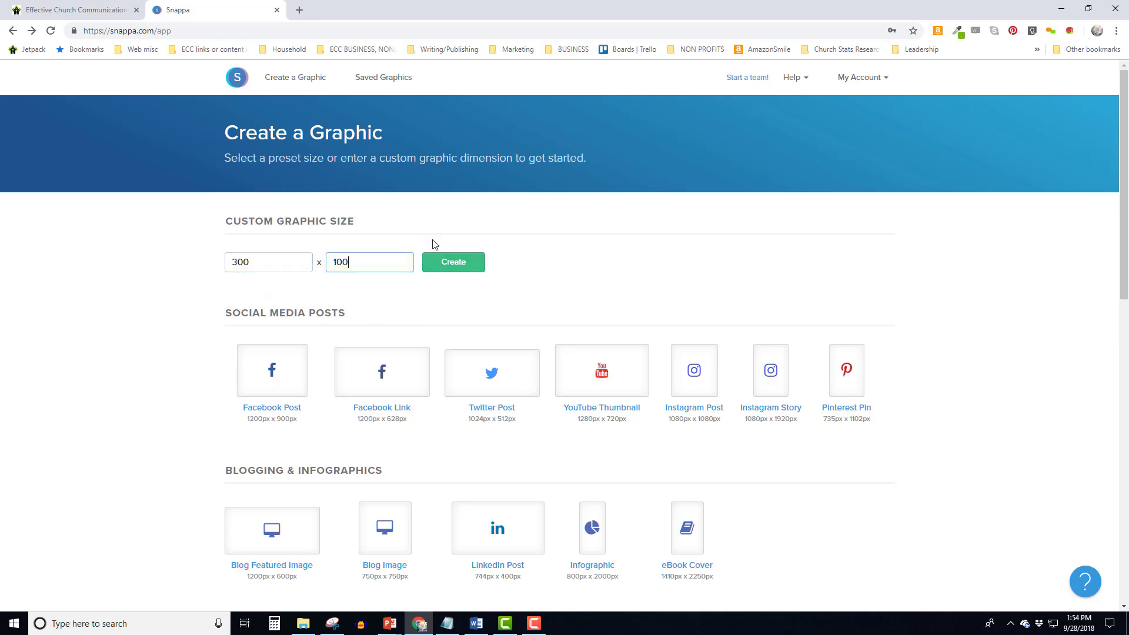
click(452, 263)
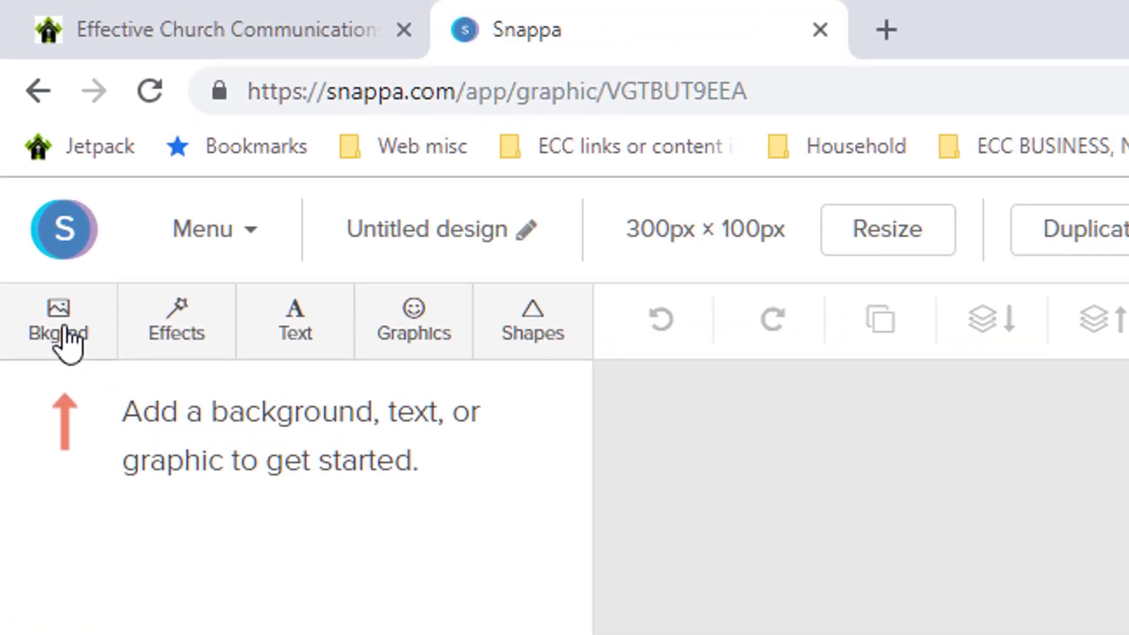
Search background images for 'business cards' and use the hand-holding-a-card photo
click(66, 340)
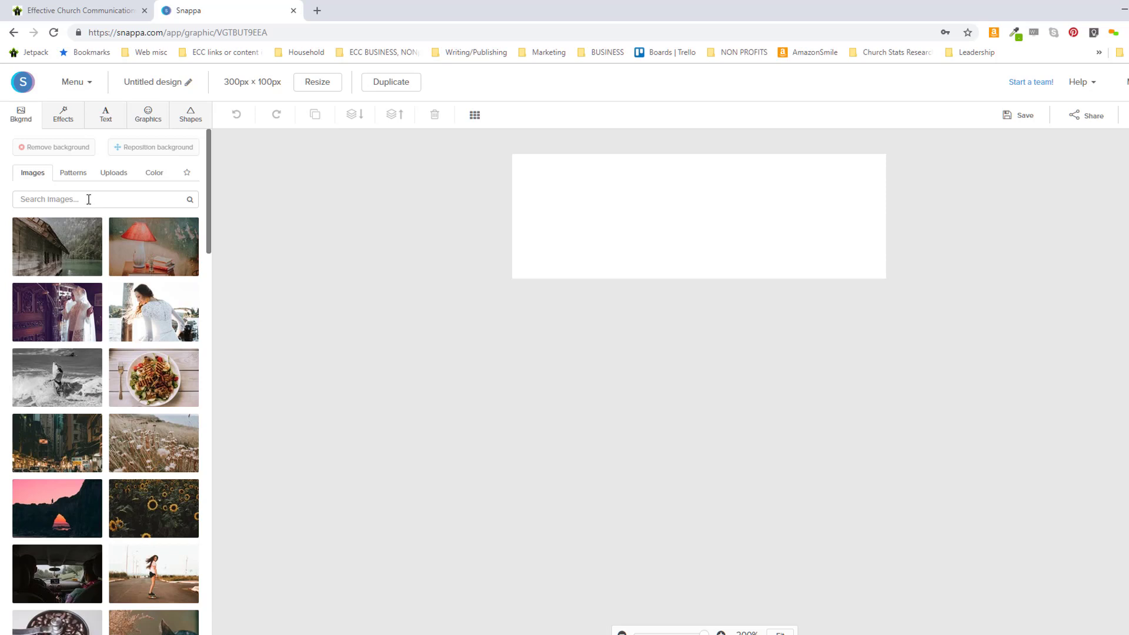
click(88, 199)
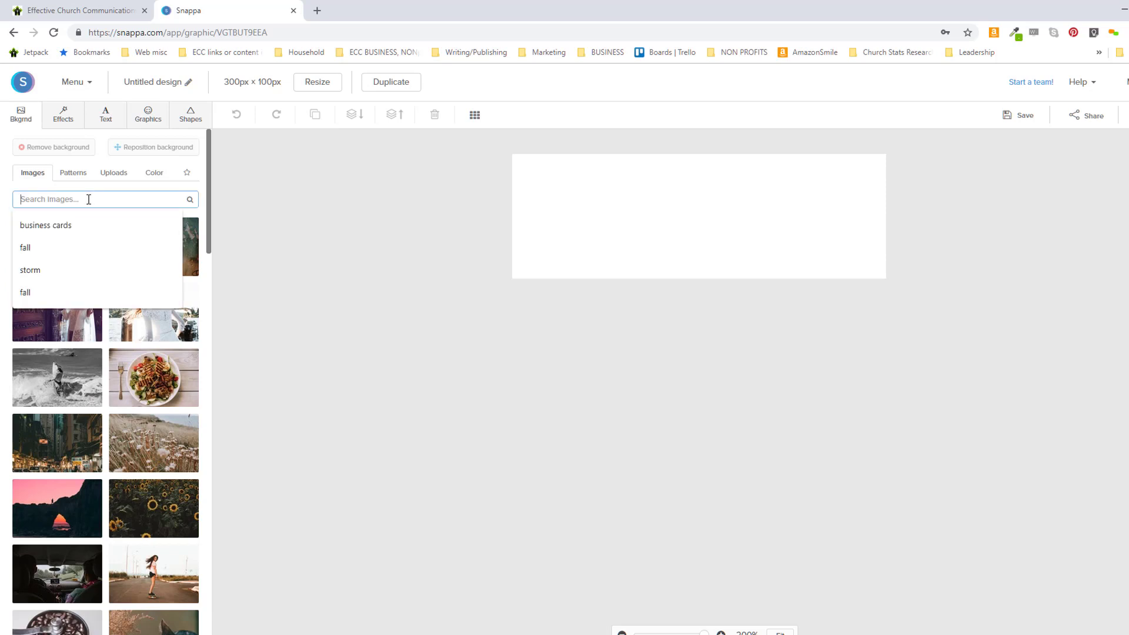
click(60, 230)
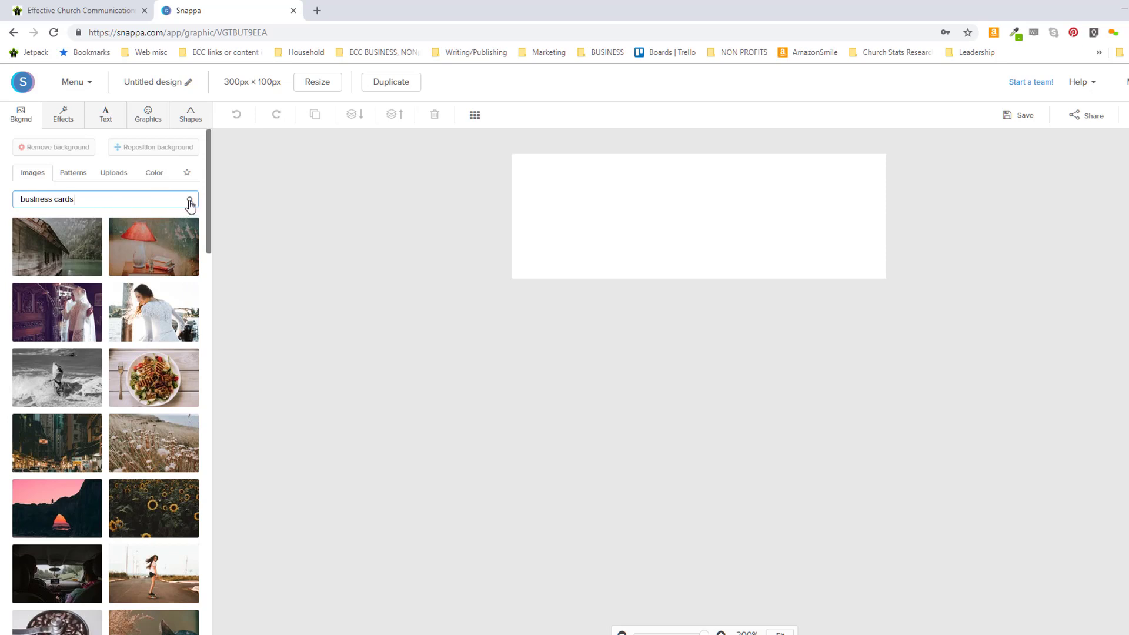
click(189, 202)
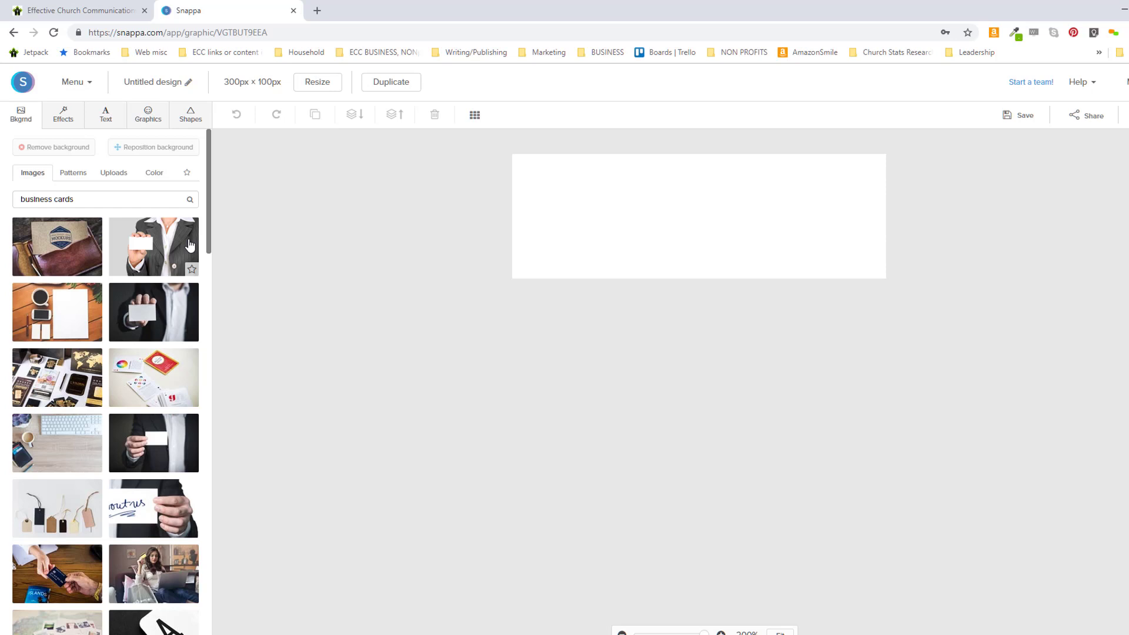
click(190, 246)
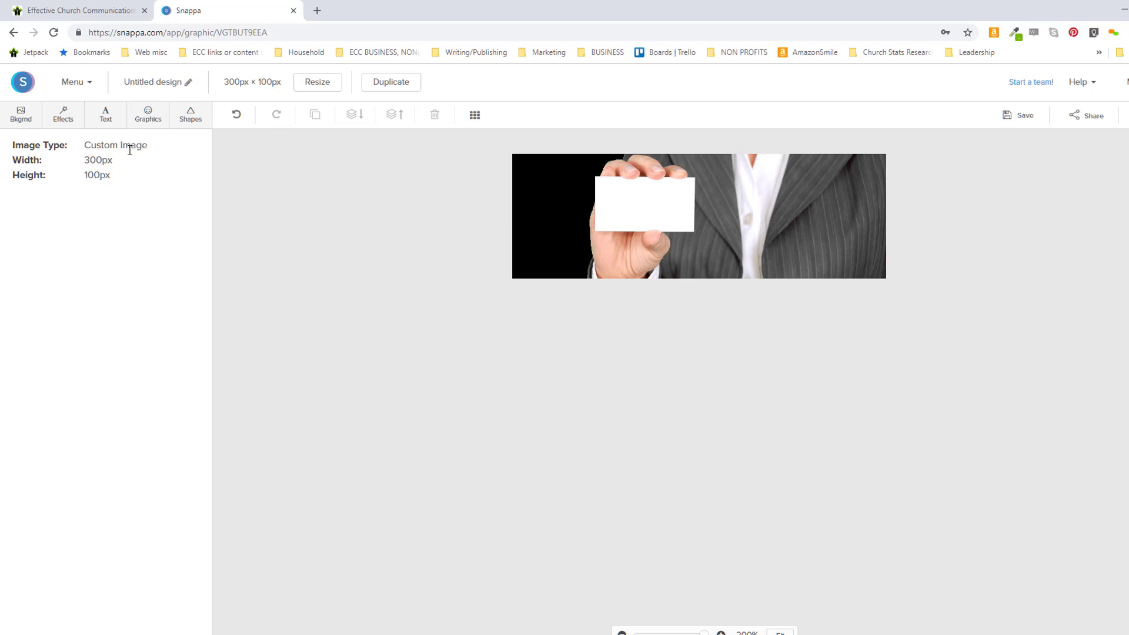
Add a subheading text box and resize it to wrap onto two lines over the photo
click(106, 118)
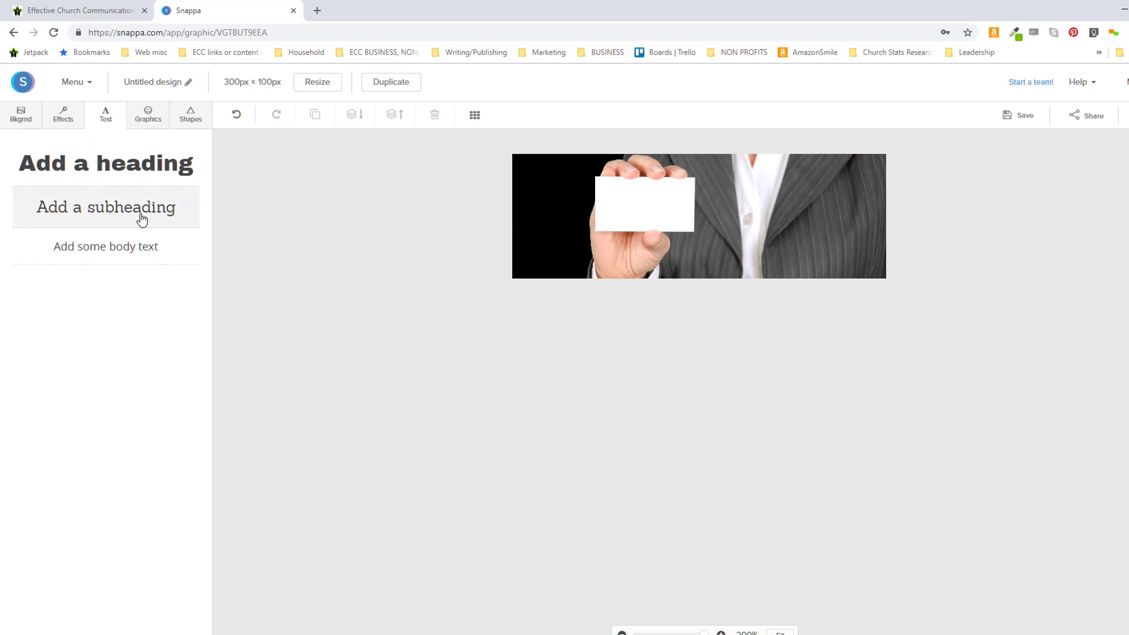
click(141, 219)
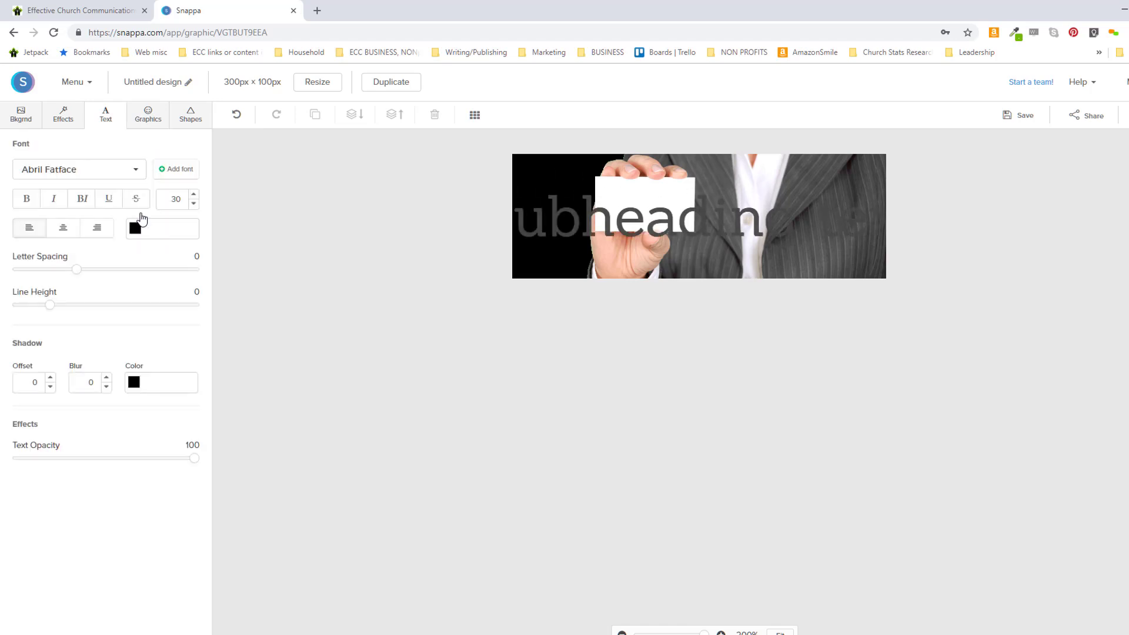
drag(605, 229, 703, 228)
drag(517, 217, 748, 203)
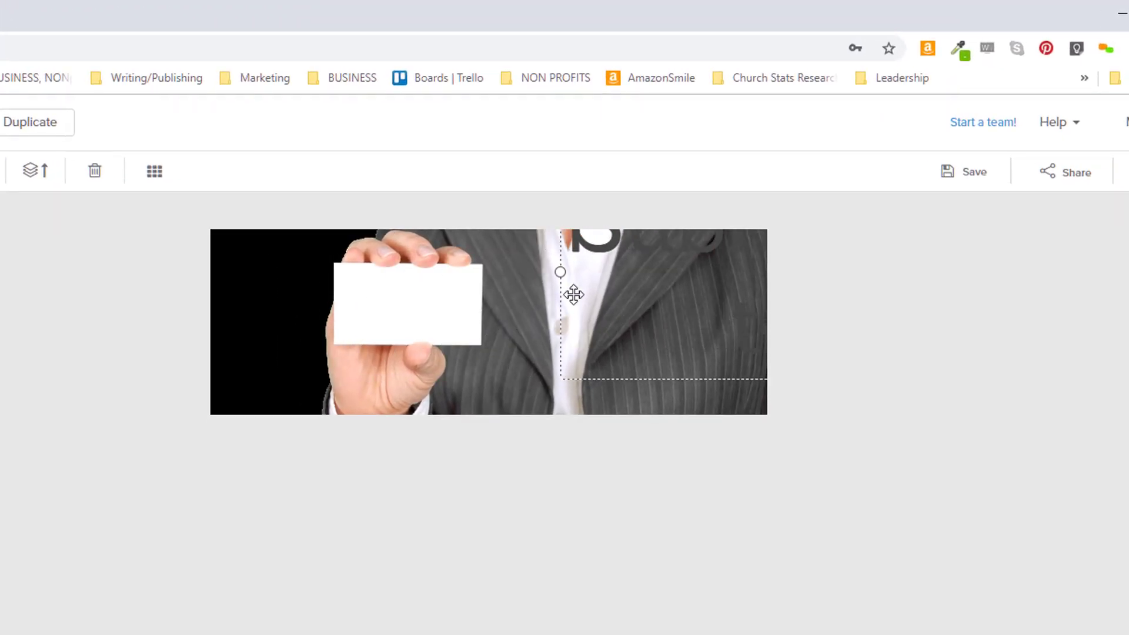
drag(573, 294, 283, 319)
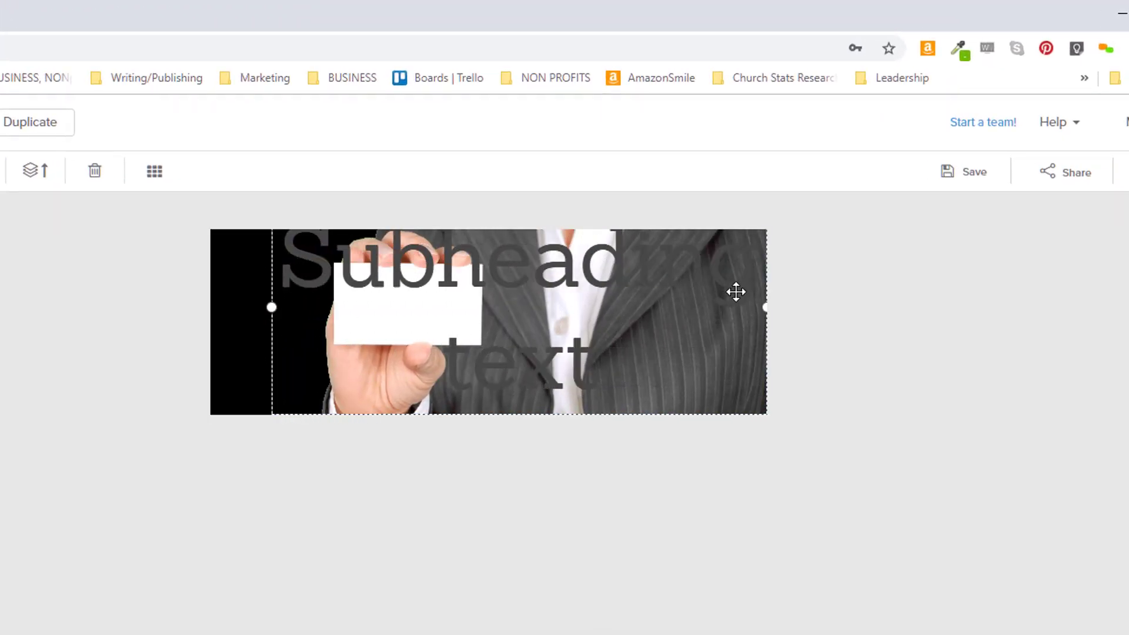
drag(765, 307, 675, 322)
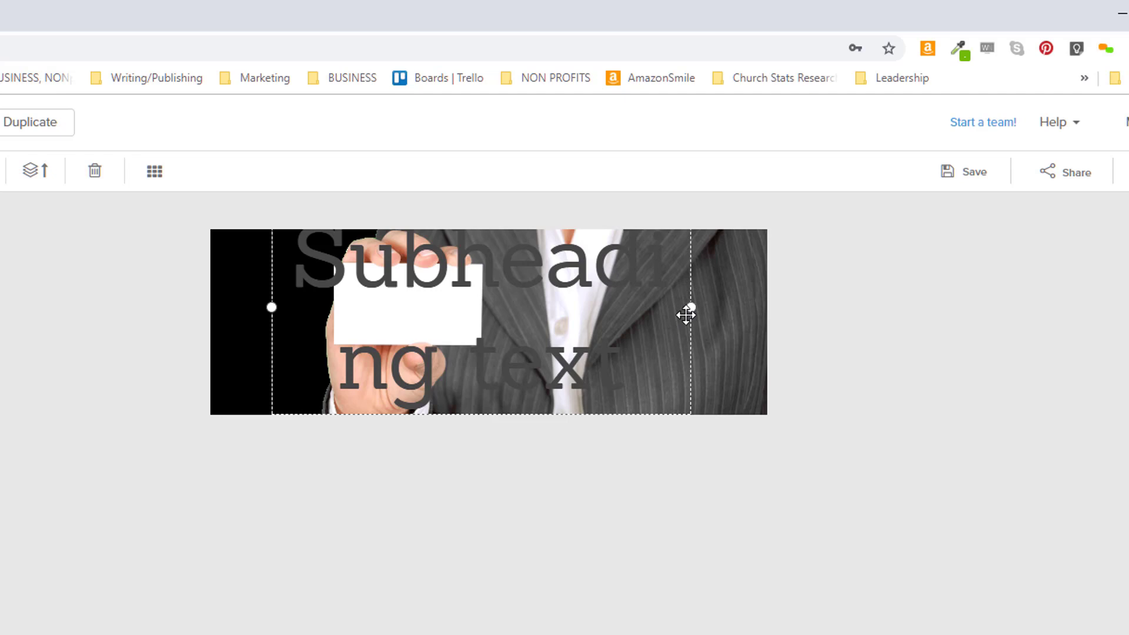
drag(615, 273, 606, 317)
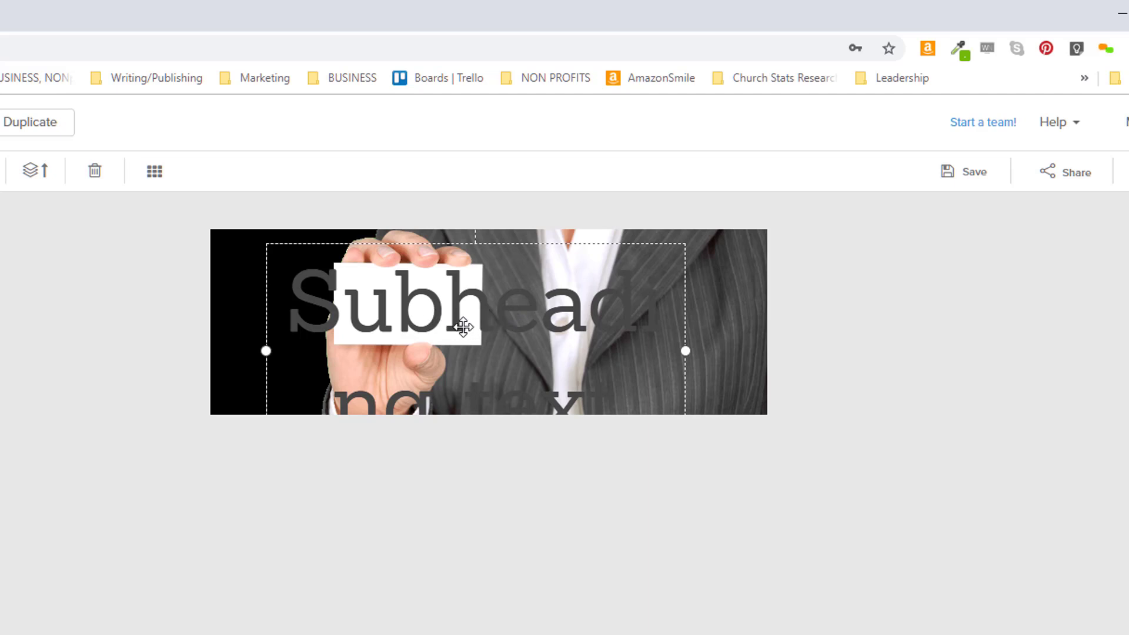
drag(456, 318, 457, 320)
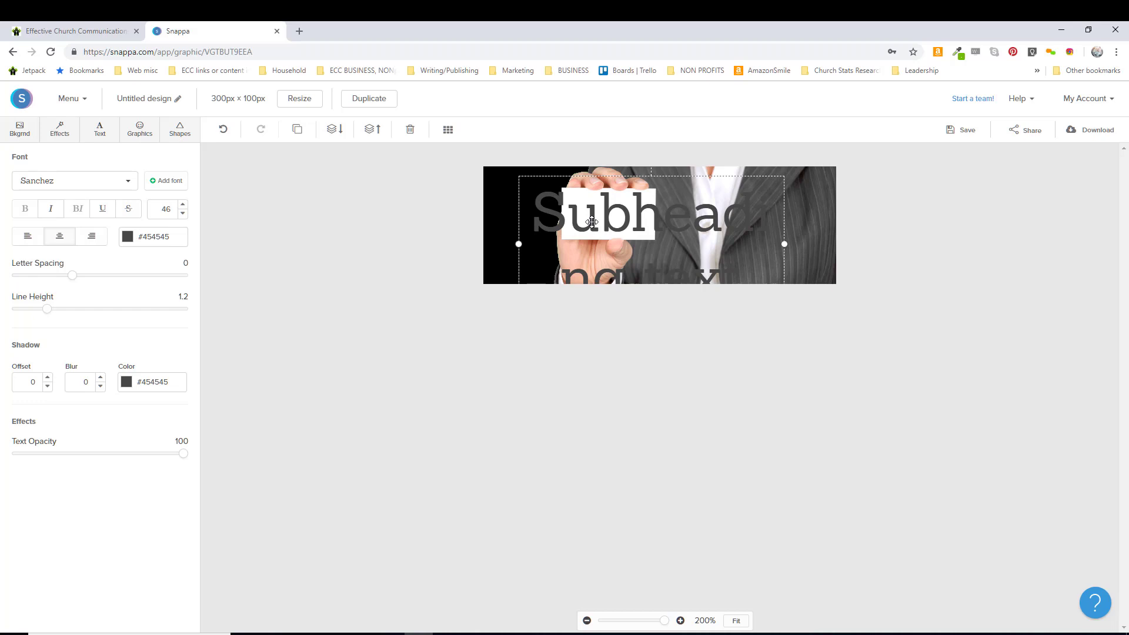
Replace the placeholder with 'Church' and 'Business' on two lines, then select all text
double_click(591, 221)
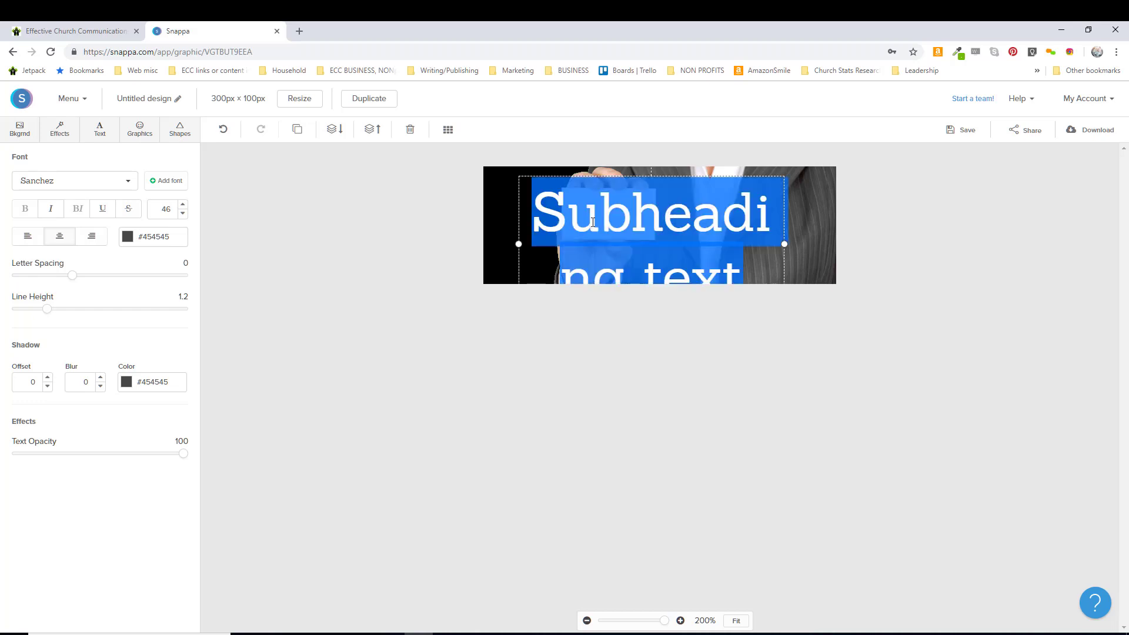
text(Church P)
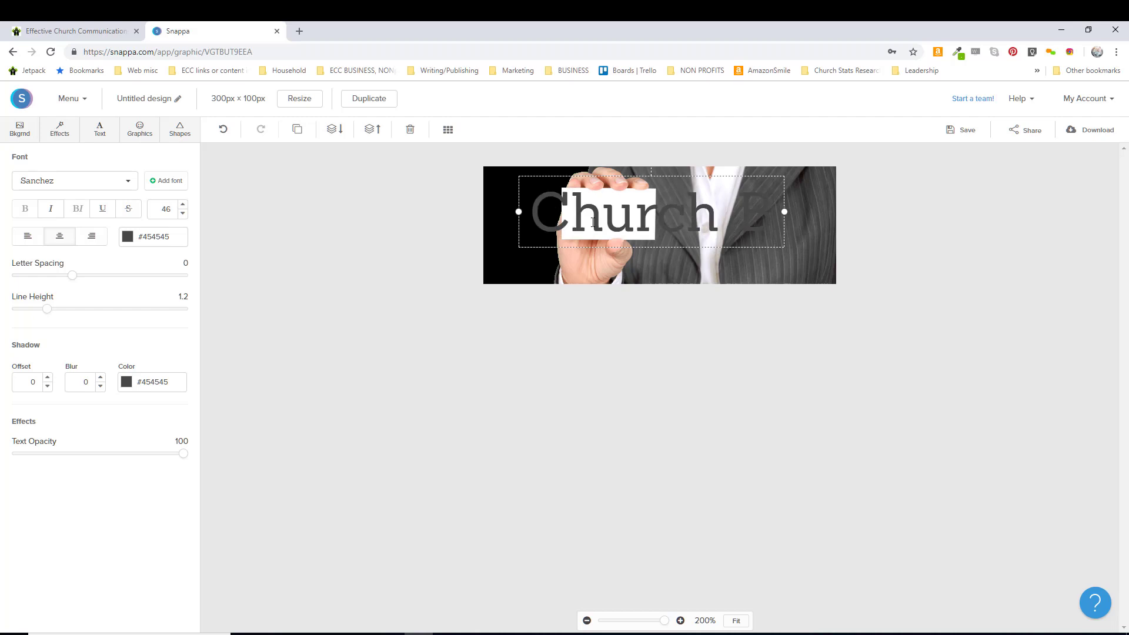
key(Return)
text(Business)
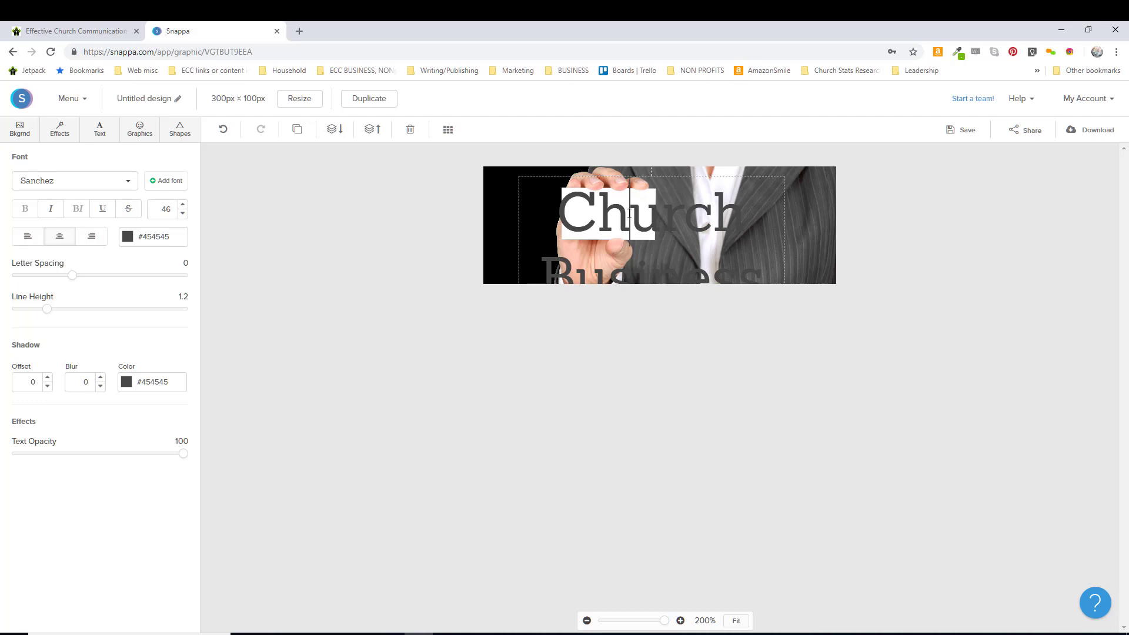
double_click(619, 243)
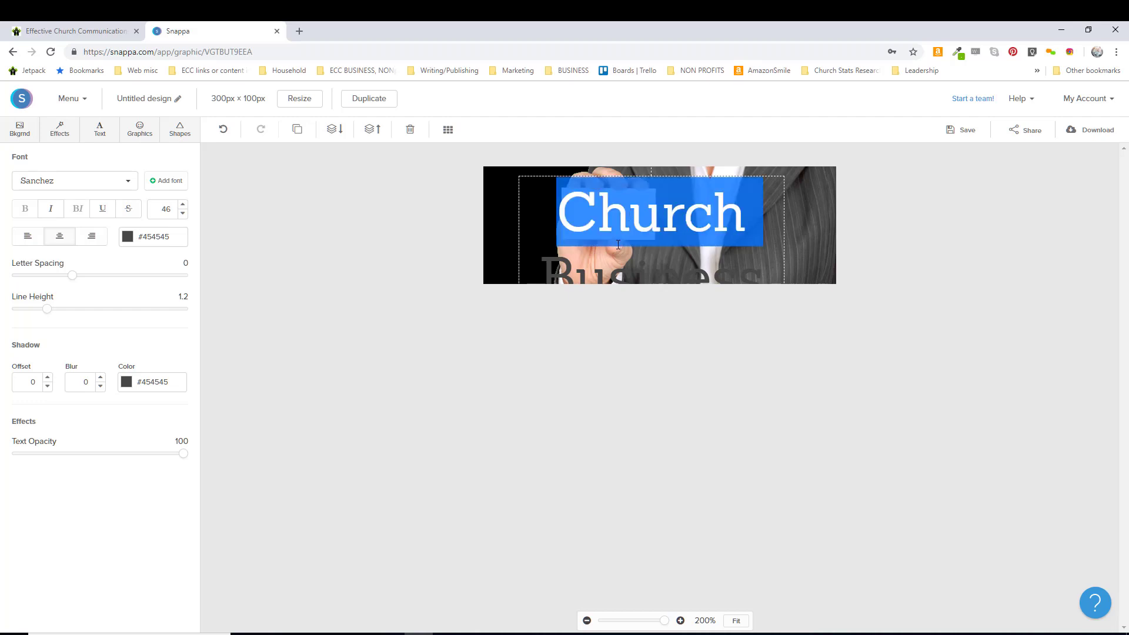
key(ctrl+a)
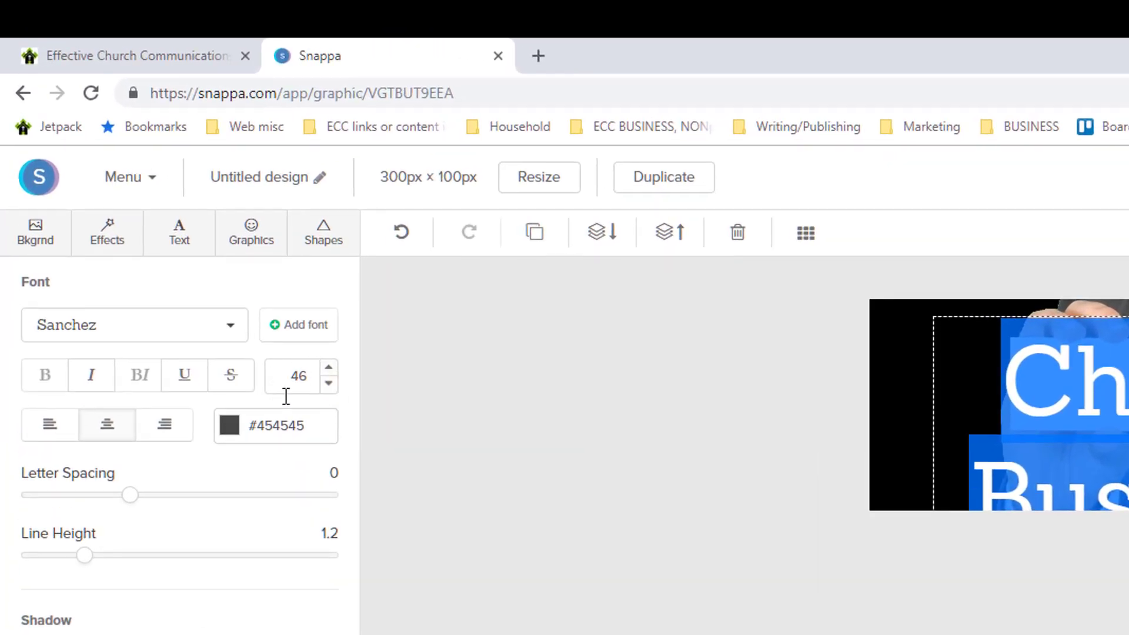
Reduce the title's font size to 18
click(329, 383)
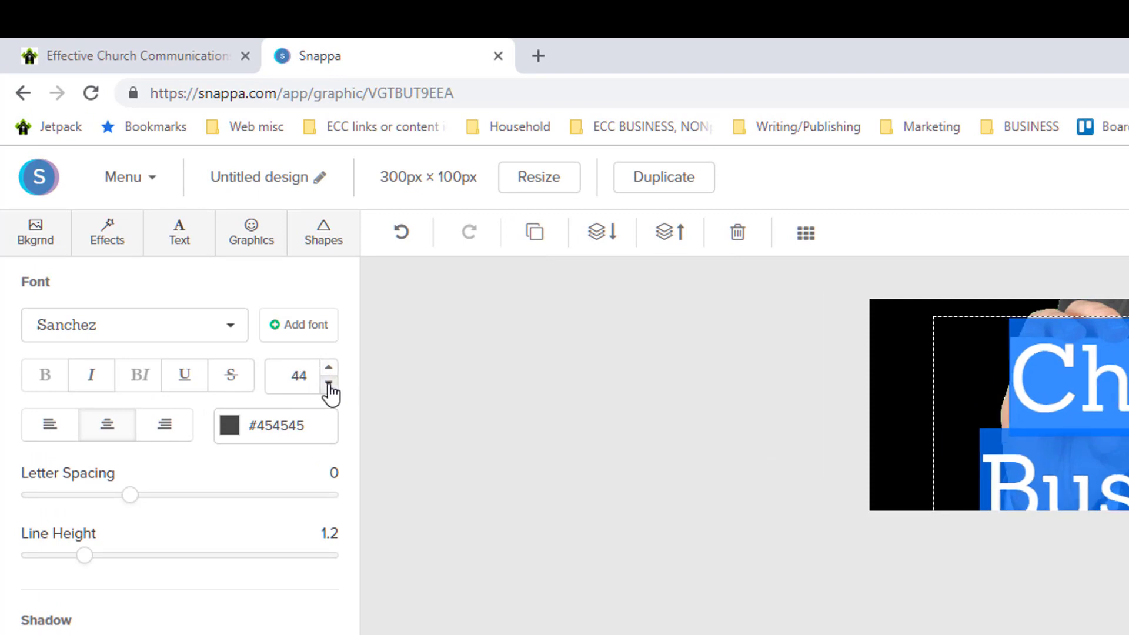
click(329, 384)
click(328, 383)
click(328, 383)
click(328, 383)
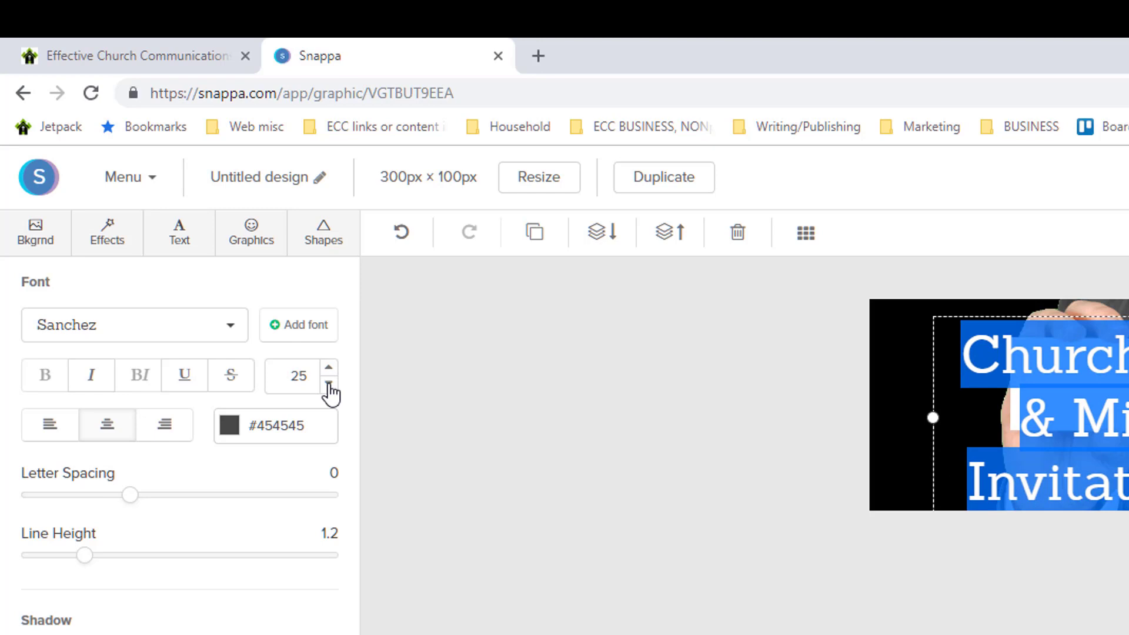
click(328, 383)
click(328, 383)
click(329, 384)
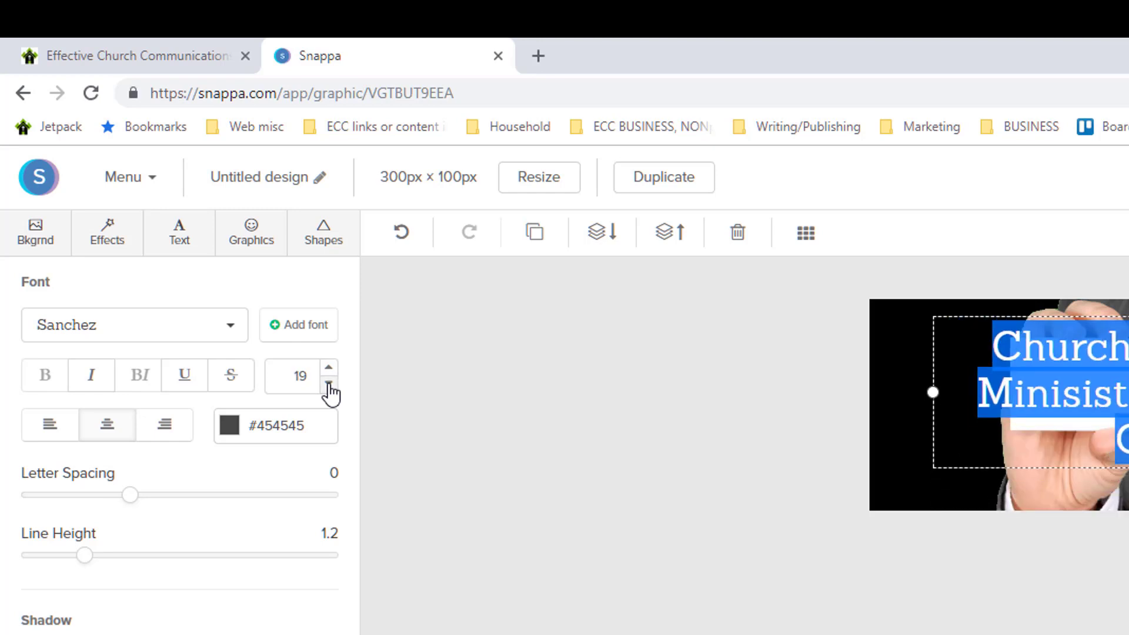
click(328, 383)
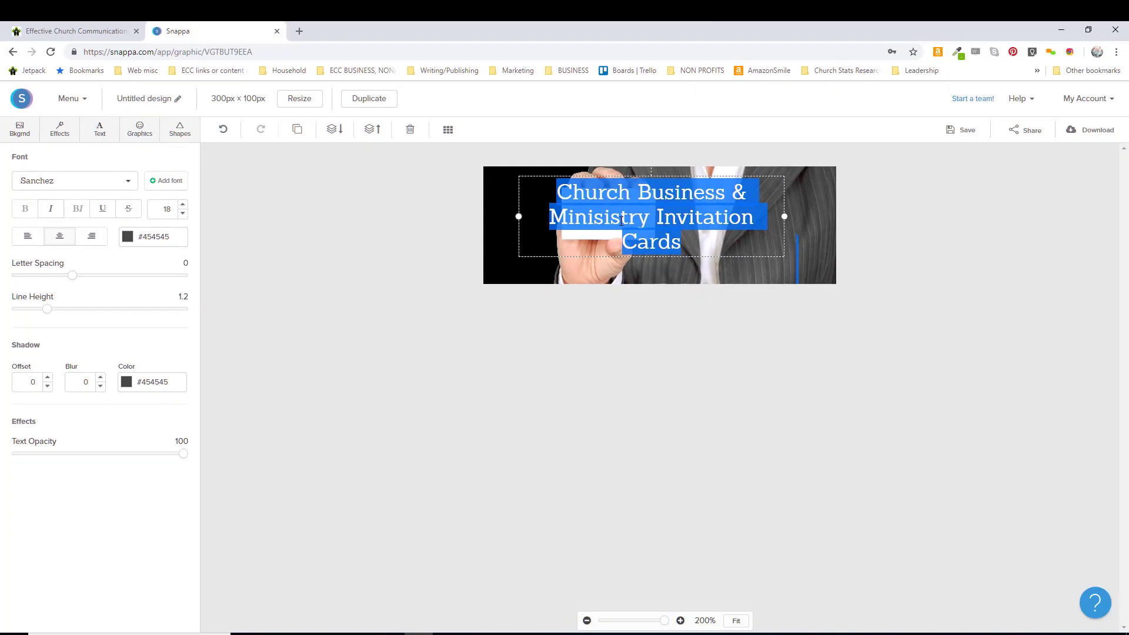
Correct 'Minisistry' to 'Ministry' in the title and select all the text
click(621, 220)
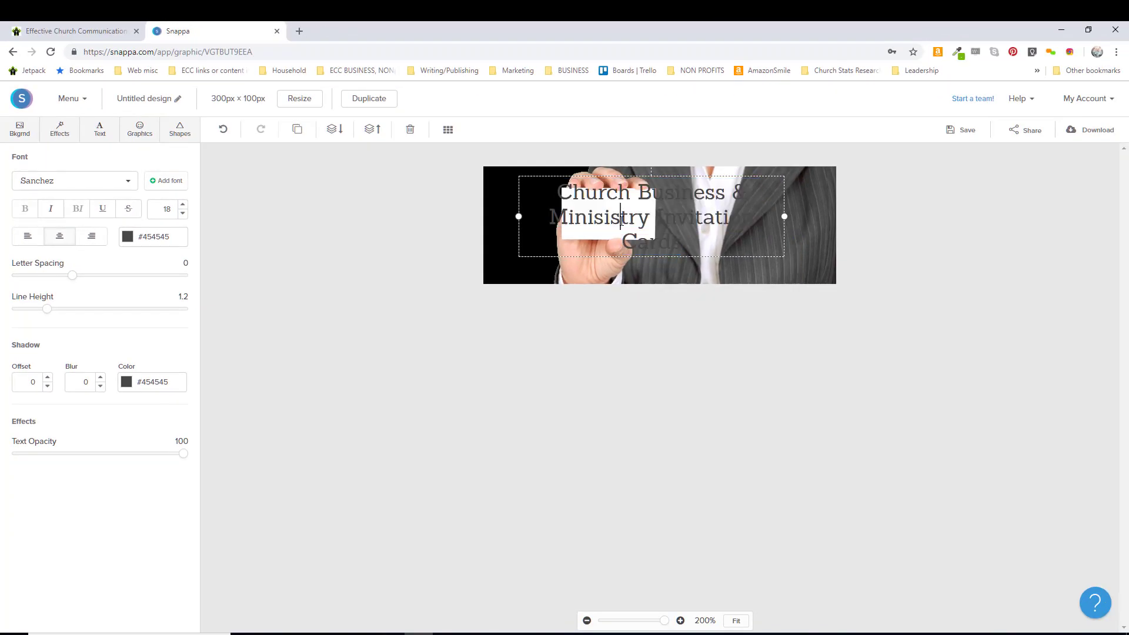
drag(620, 220, 606, 224)
key(BackSpace)
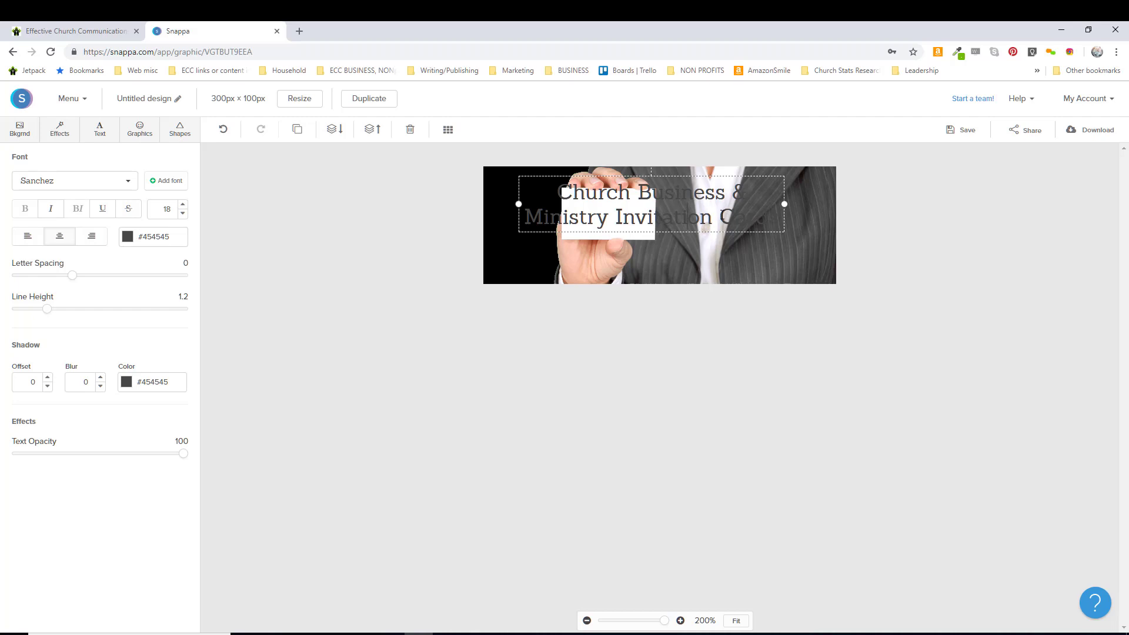
key(ctrl+a)
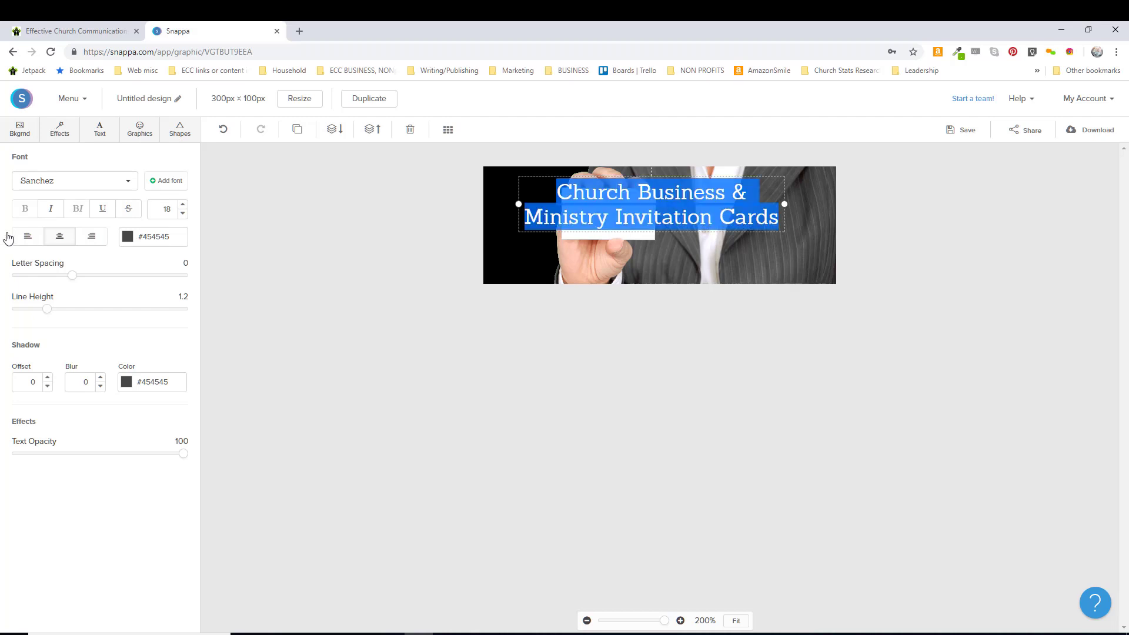
Right-align the title and move its box up toward the banner's top right
click(93, 238)
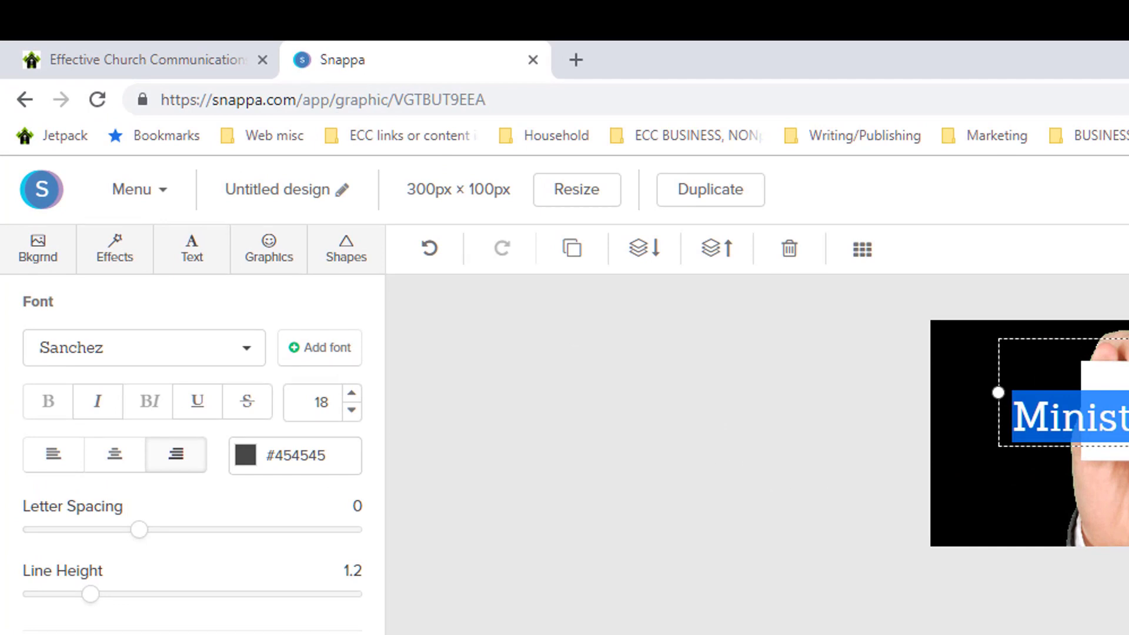
key(Escape)
drag(702, 224, 739, 228)
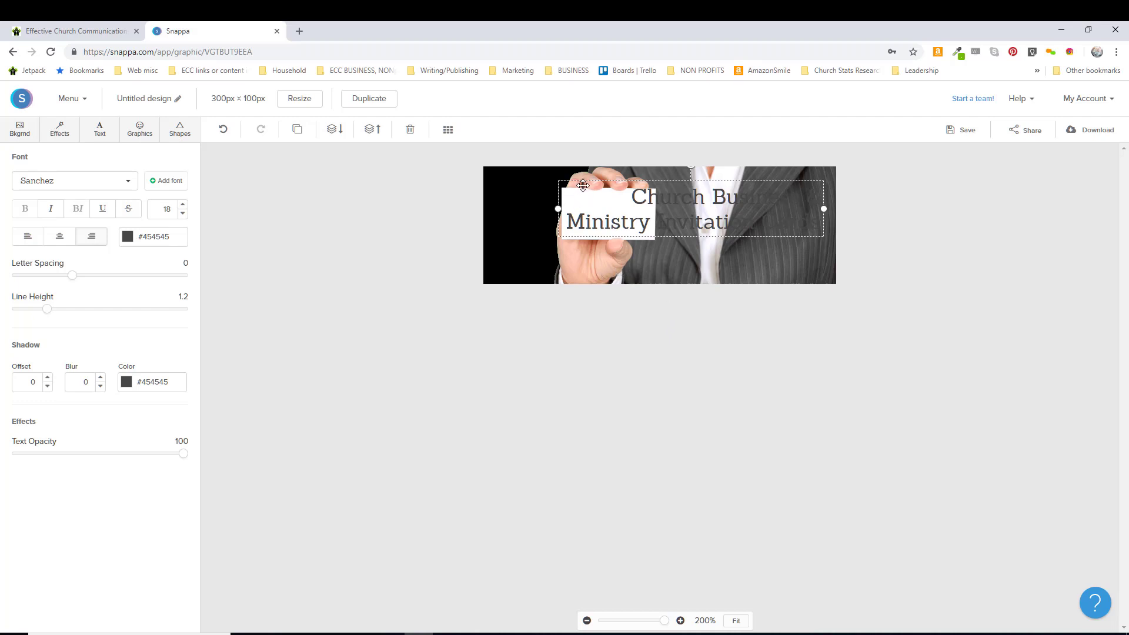
drag(645, 215, 647, 207)
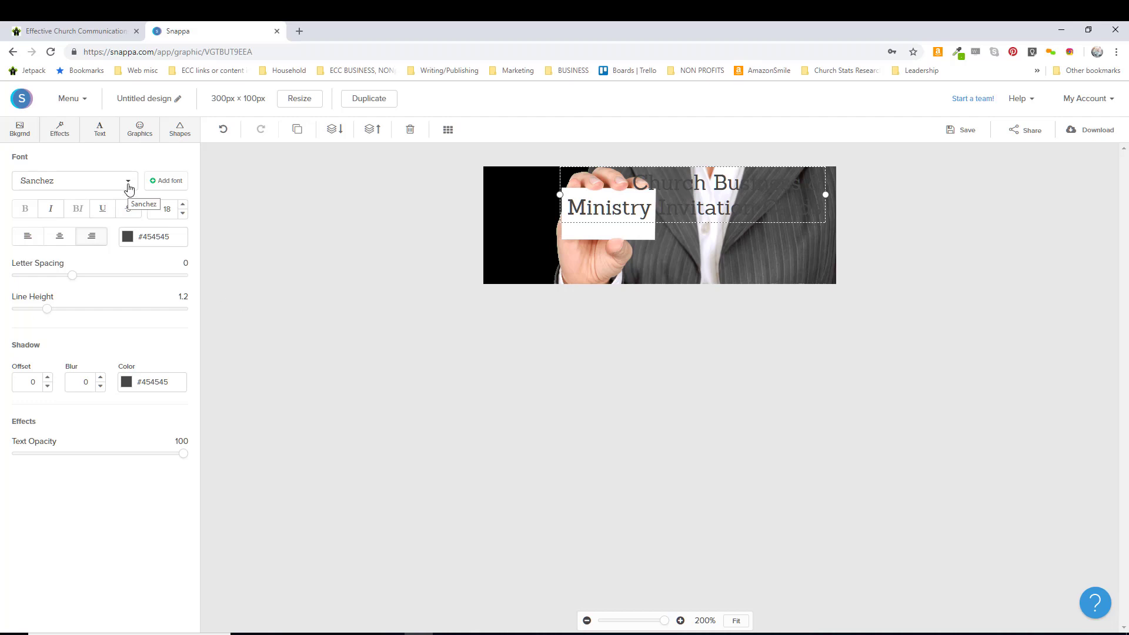
Add body text reading 'how to's, templates, training & more' and place it below the title
click(100, 130)
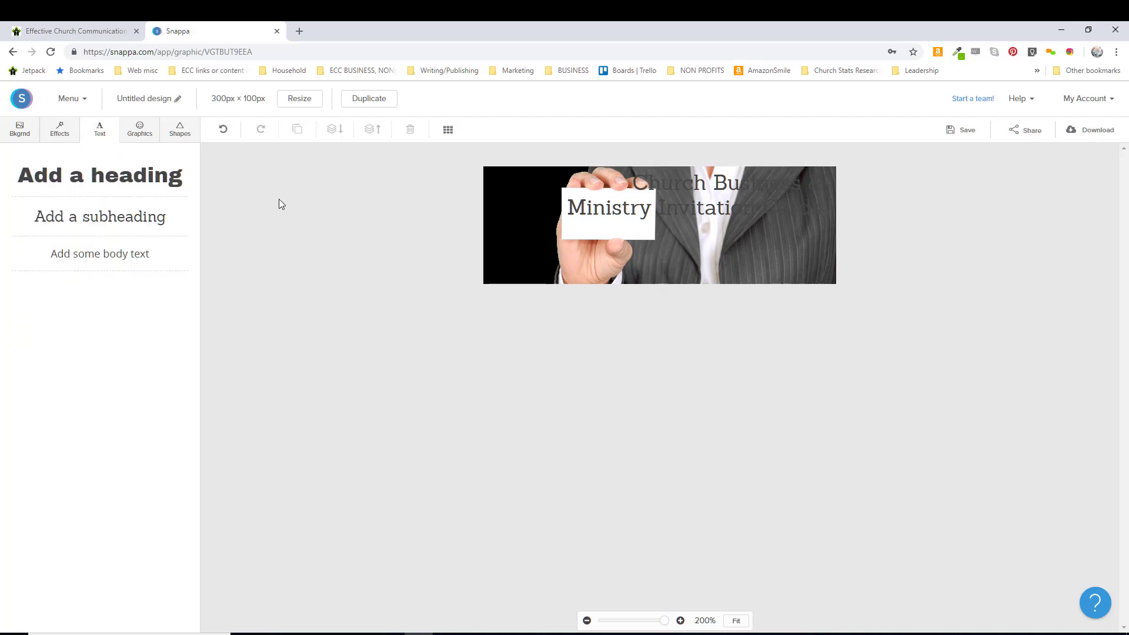
click(124, 254)
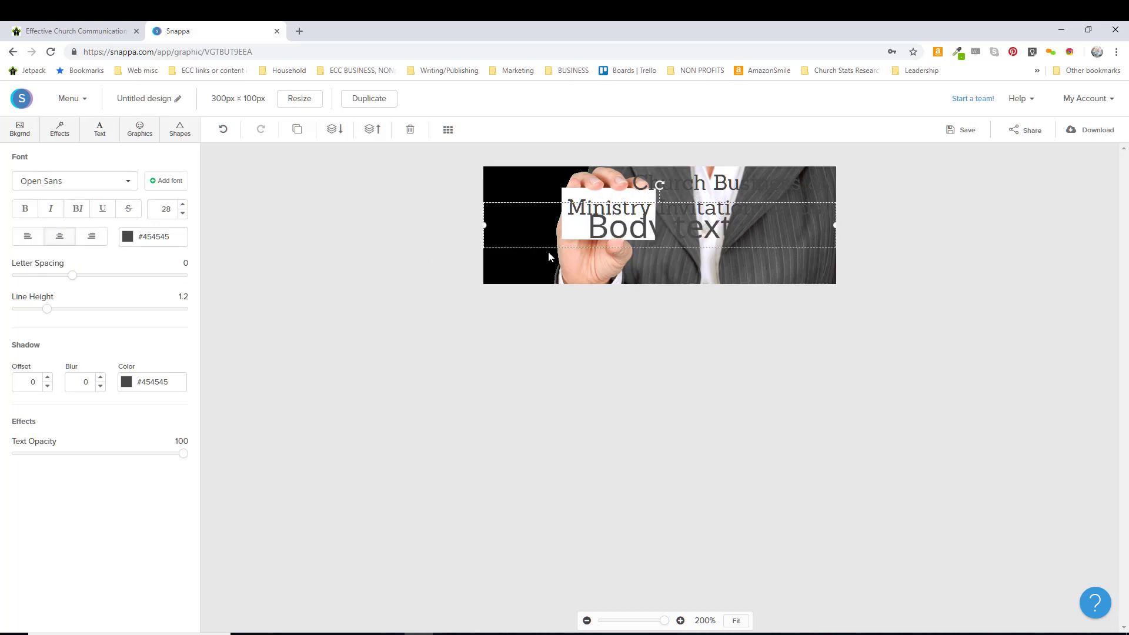
key(ctrl+z)
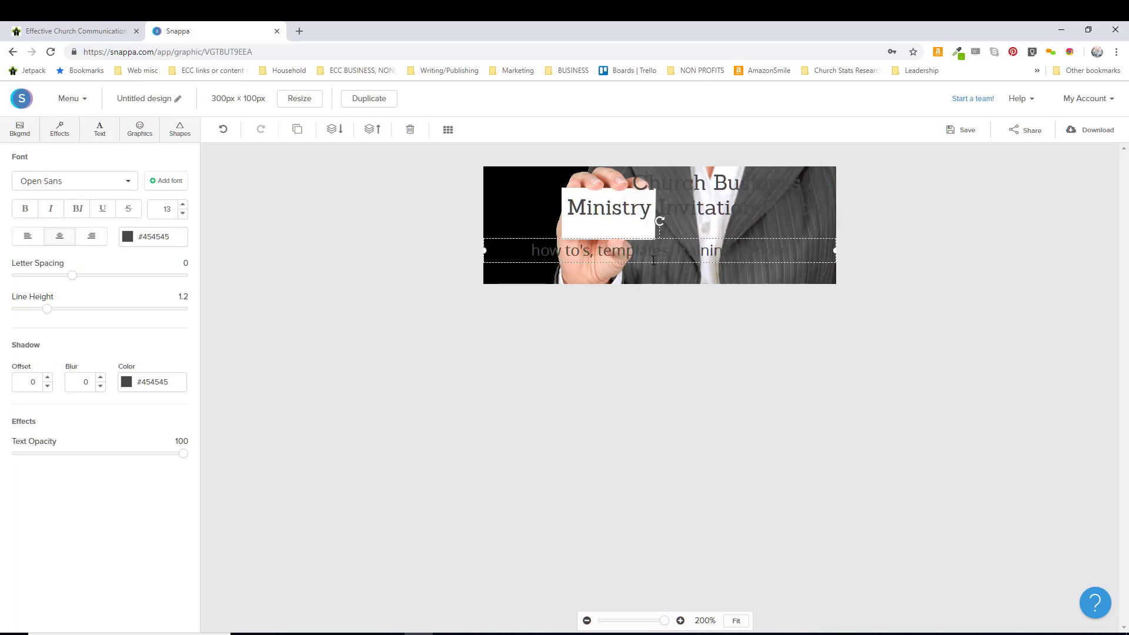
click(613, 331)
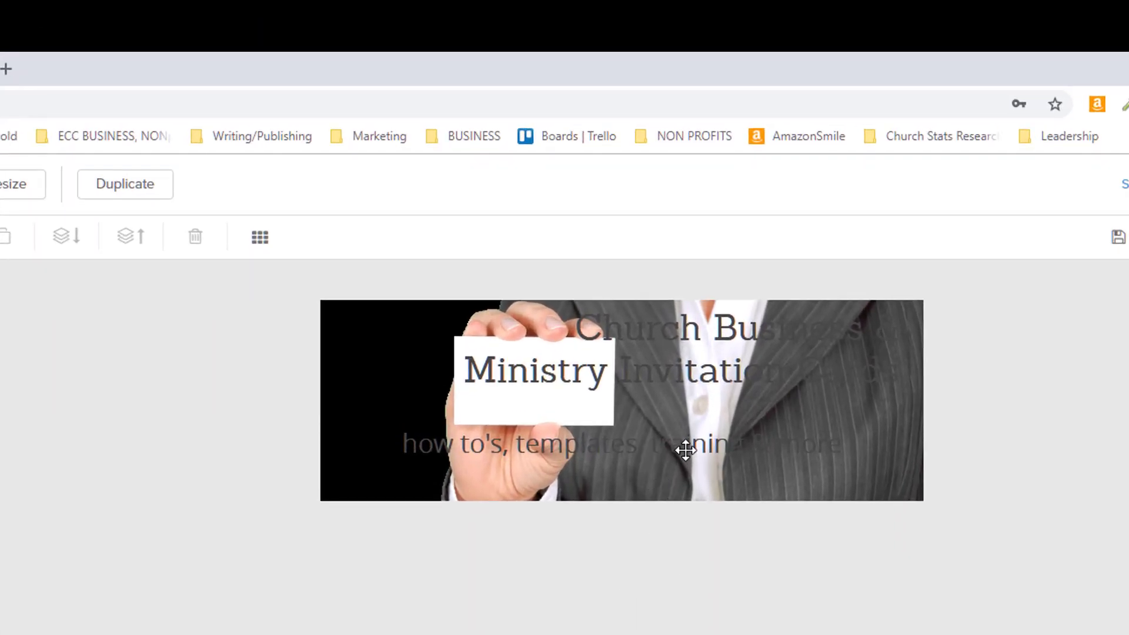
mouse_move(680, 454)
mouse_down()
mouse_move(690, 445)
mouse_move(692, 464)
mouse_up()
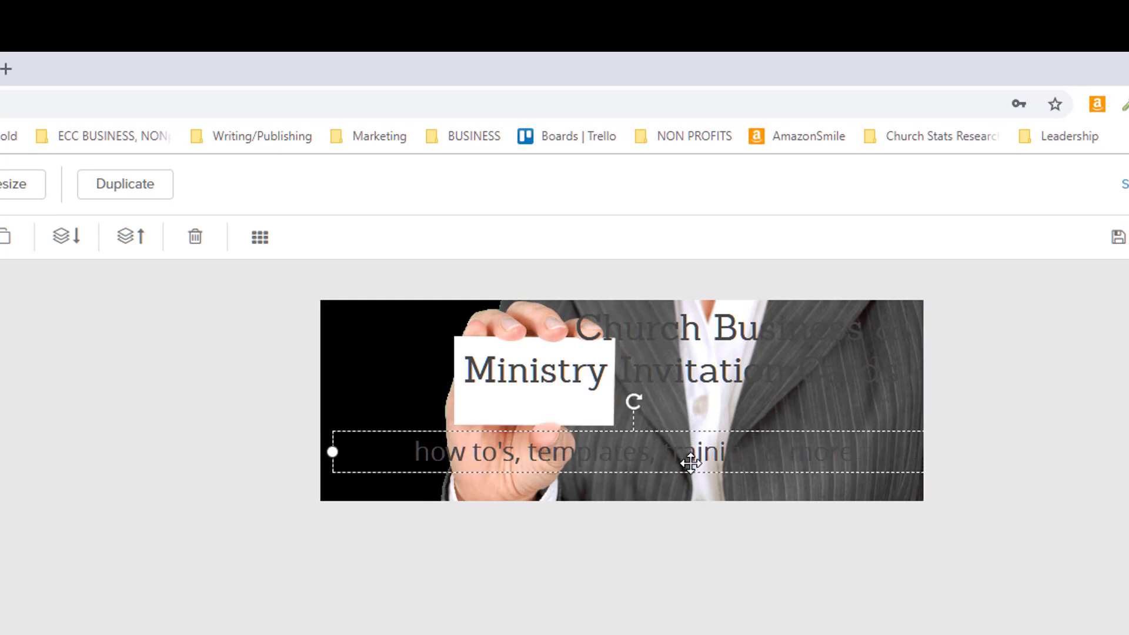
Change the tagline and the title text colour to white
double_click(800, 458)
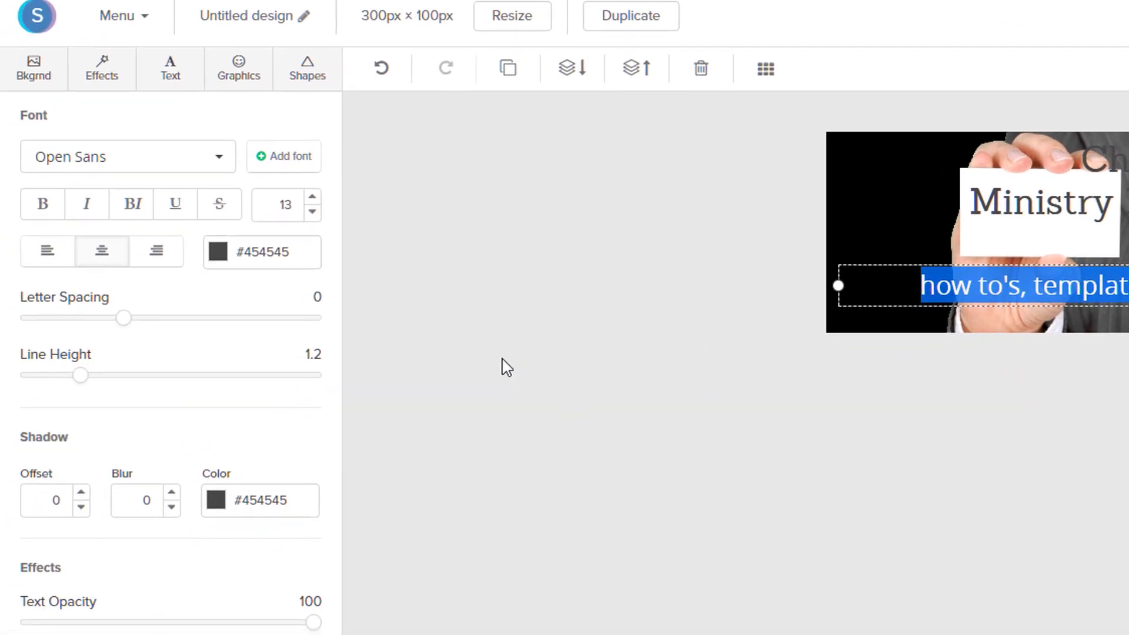
click(219, 258)
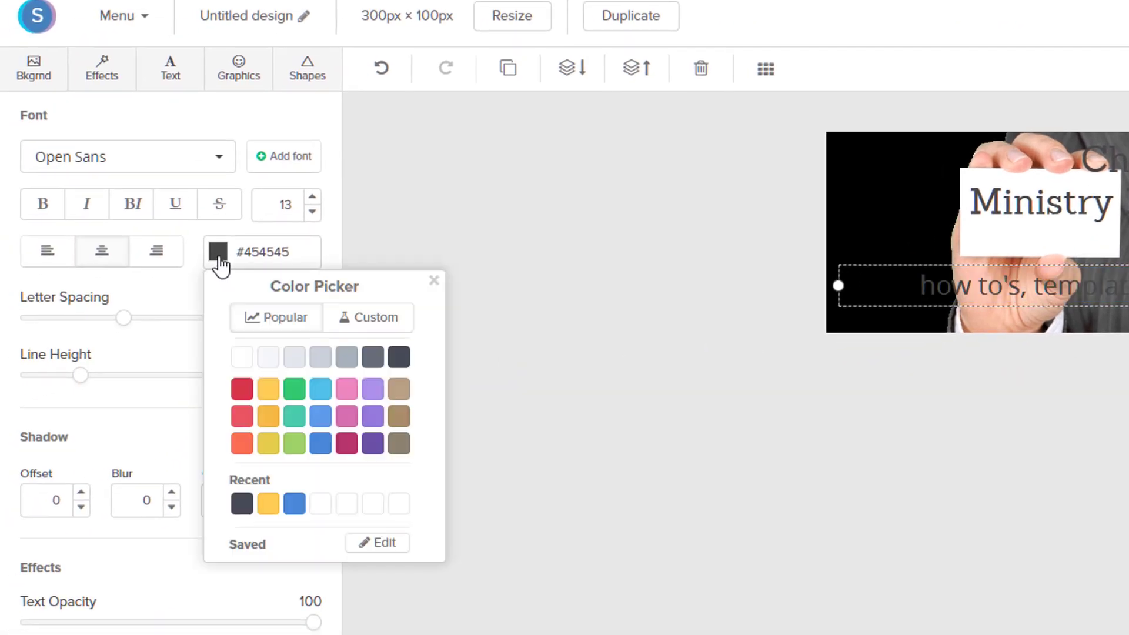
click(244, 356)
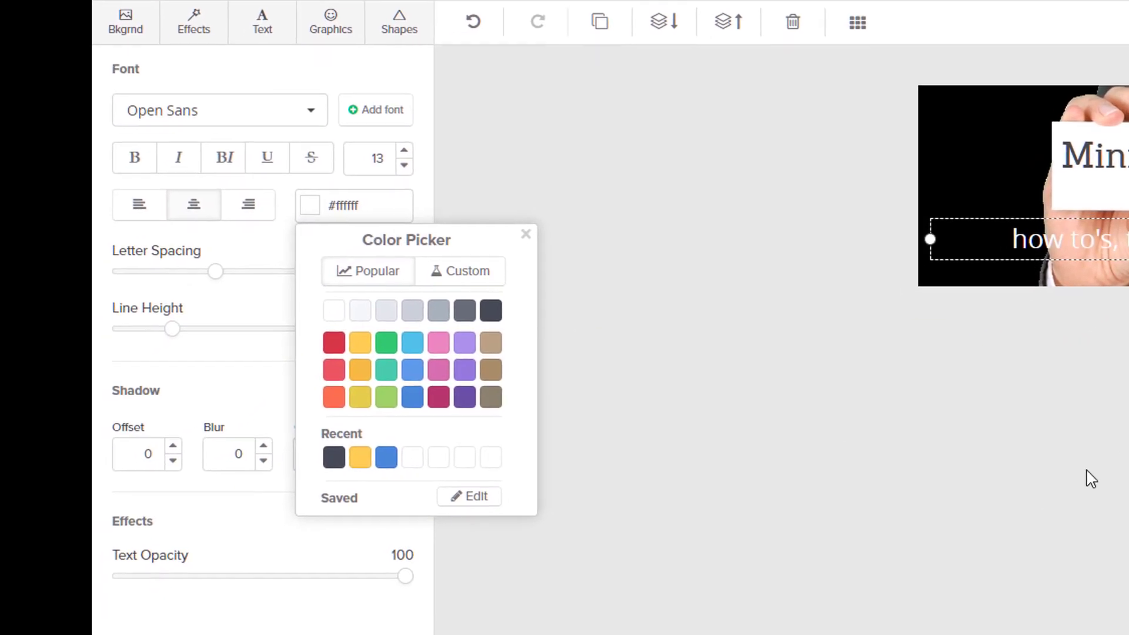
click(1035, 216)
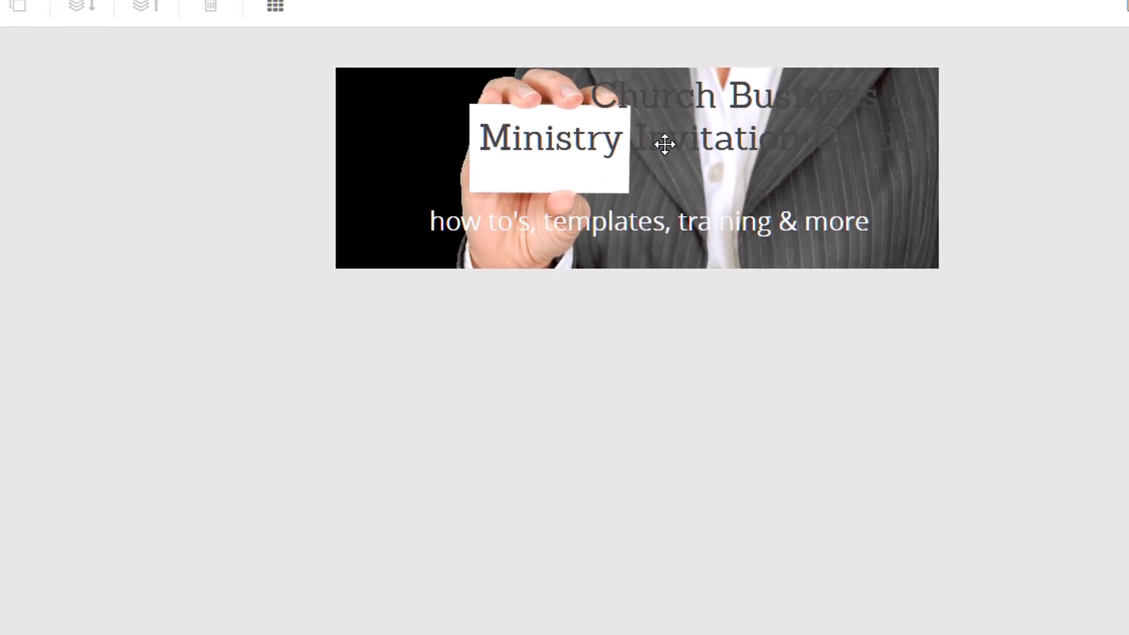
double_click(664, 144)
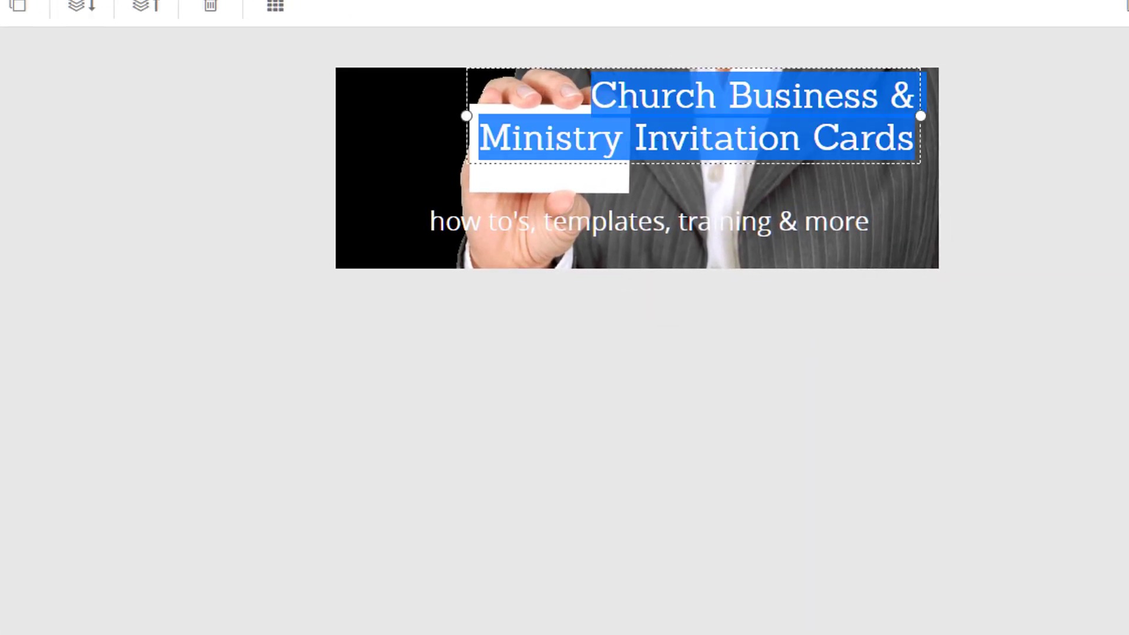
click(198, 264)
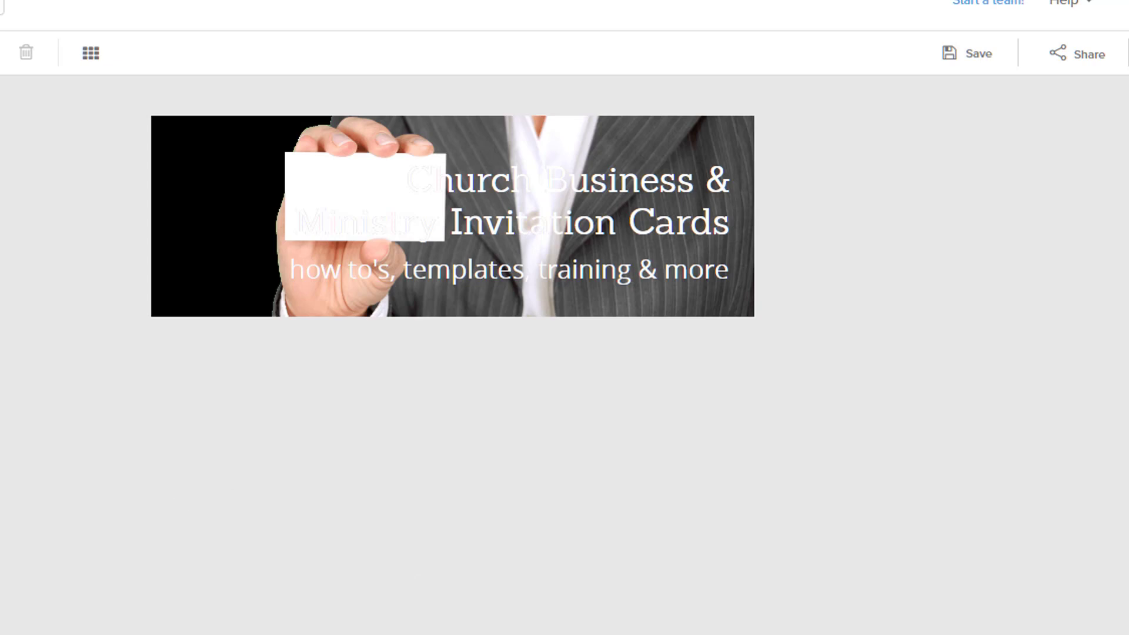
Add a filled dark rectangle and stretch it across the full banner width
click(297, 82)
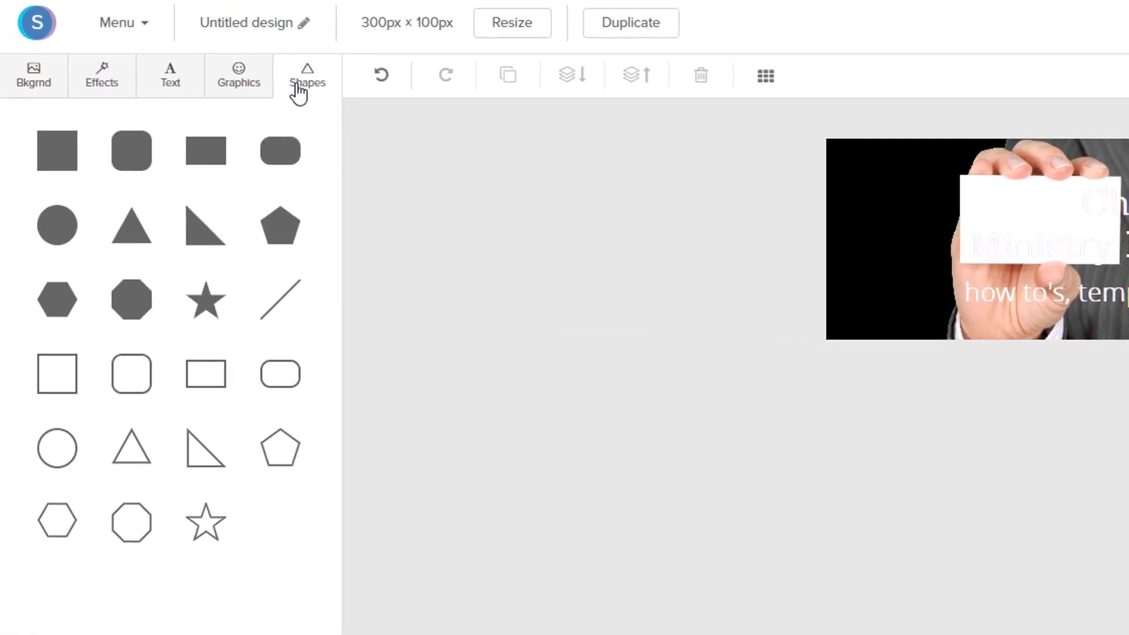
click(209, 163)
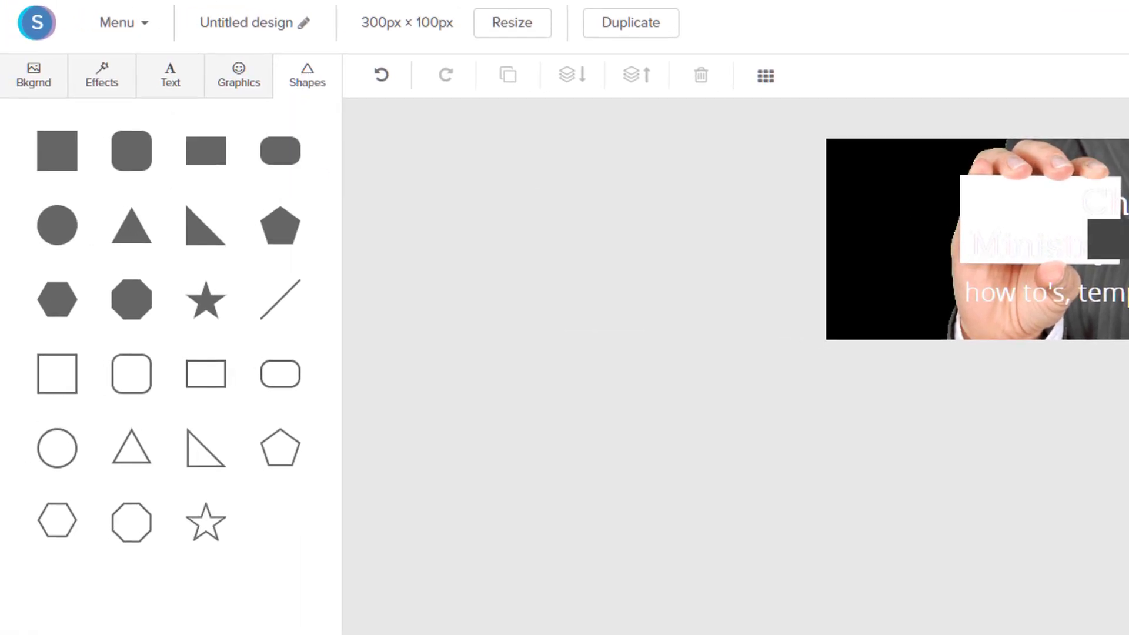
click(1110, 237)
drag(857, 192, 588, 193)
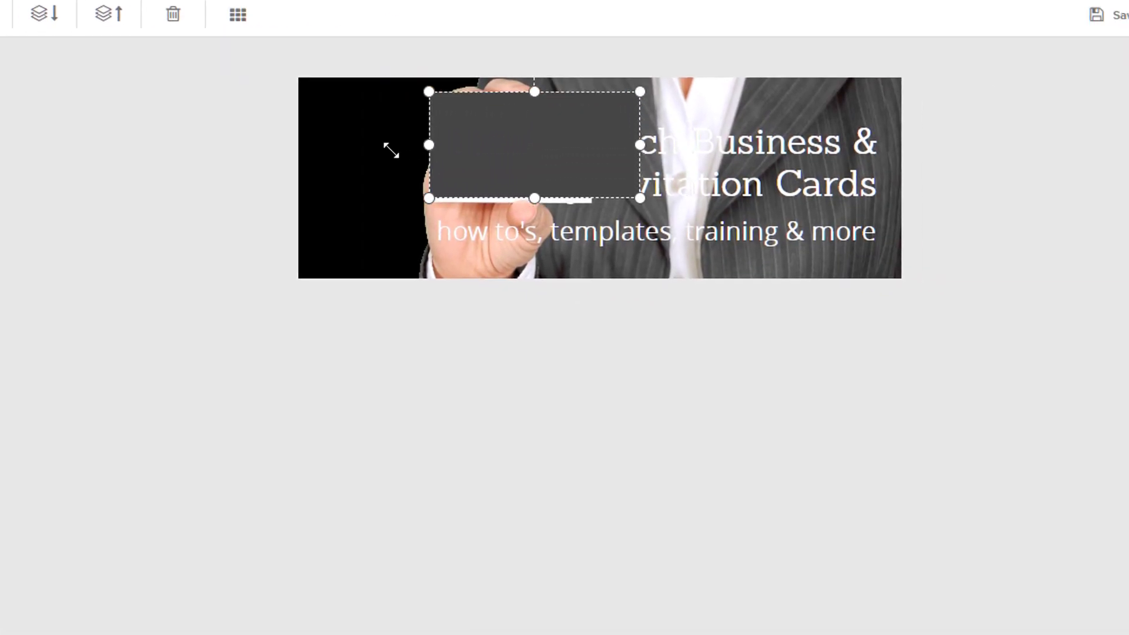
drag(288, 157, 284, 155)
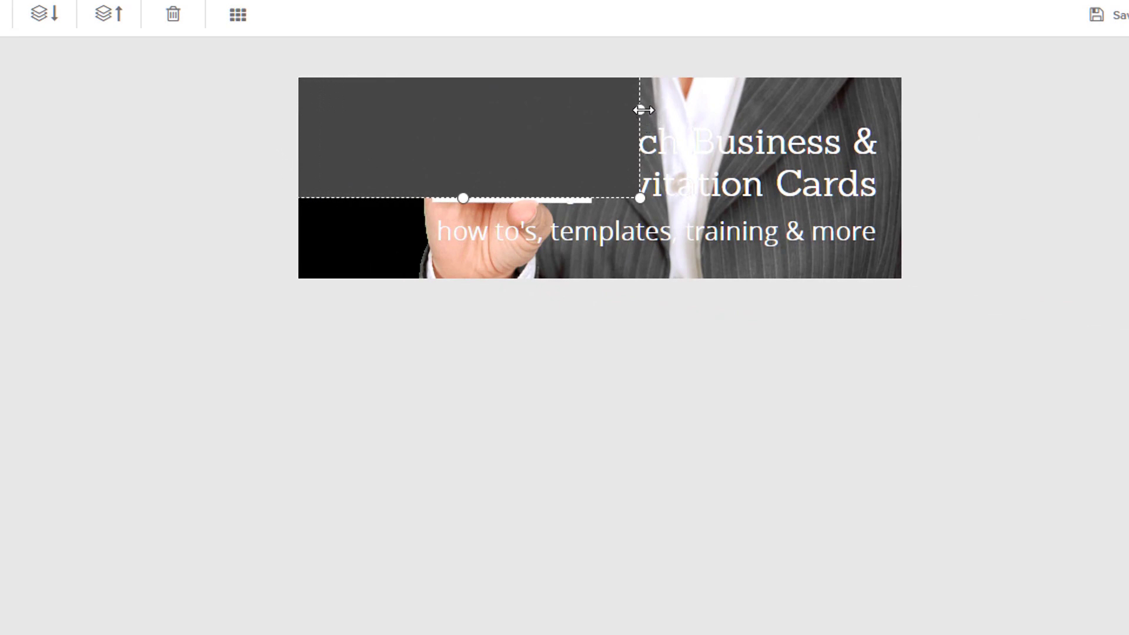
drag(642, 110, 899, 139)
drag(670, 134, 631, 148)
Fit the band's height around the title and move it behind the title text
drag(601, 81, 615, 153)
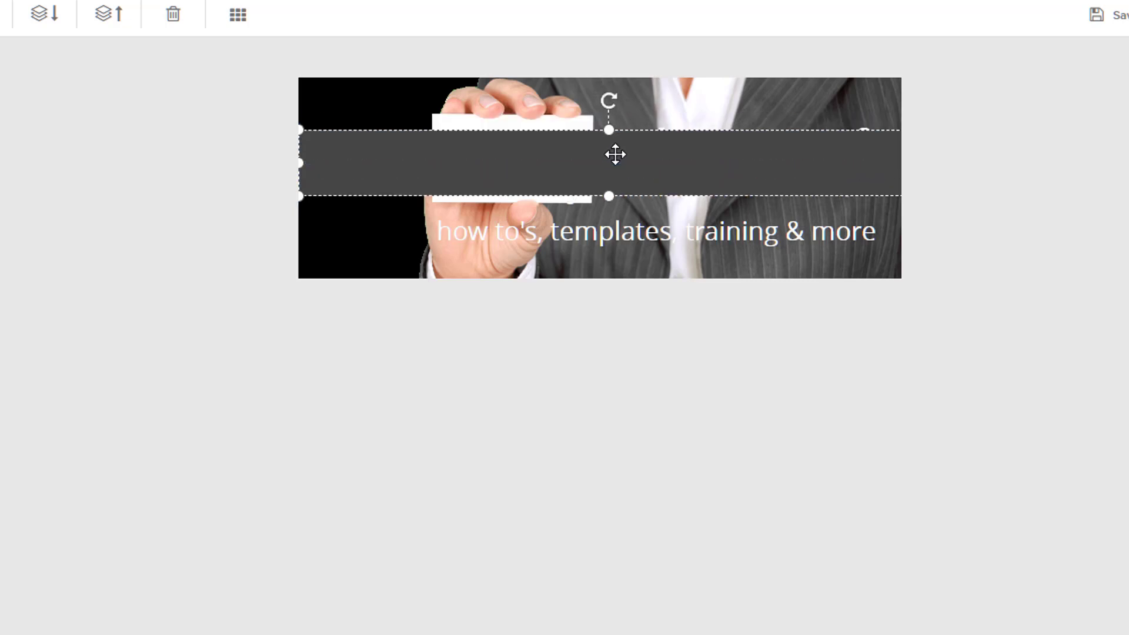
drag(607, 194, 608, 211)
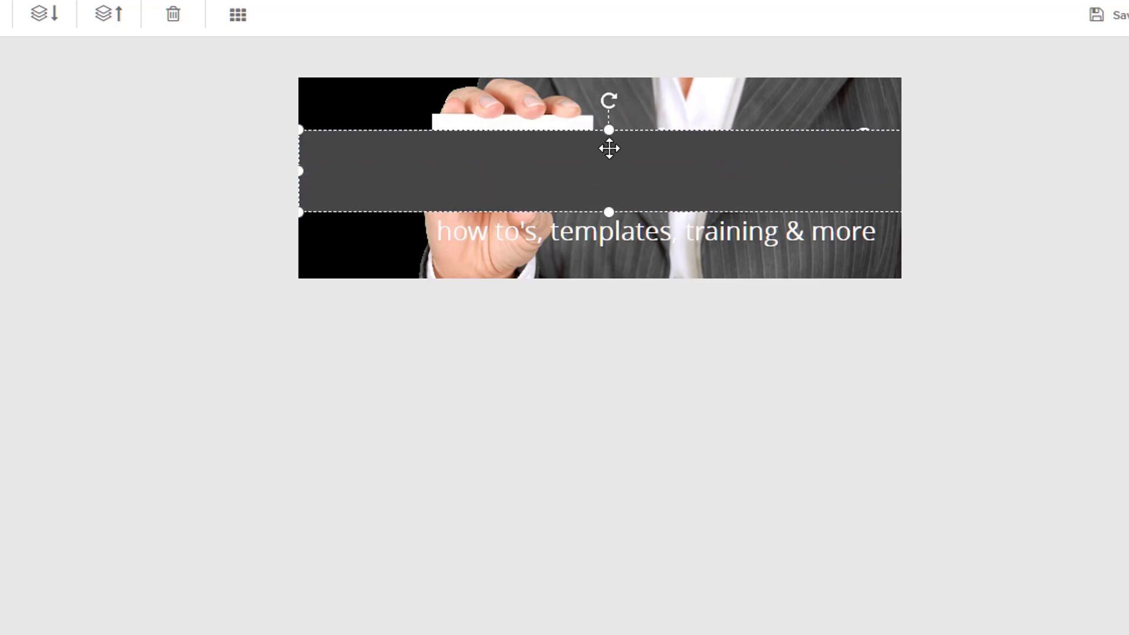
drag(610, 127, 608, 125)
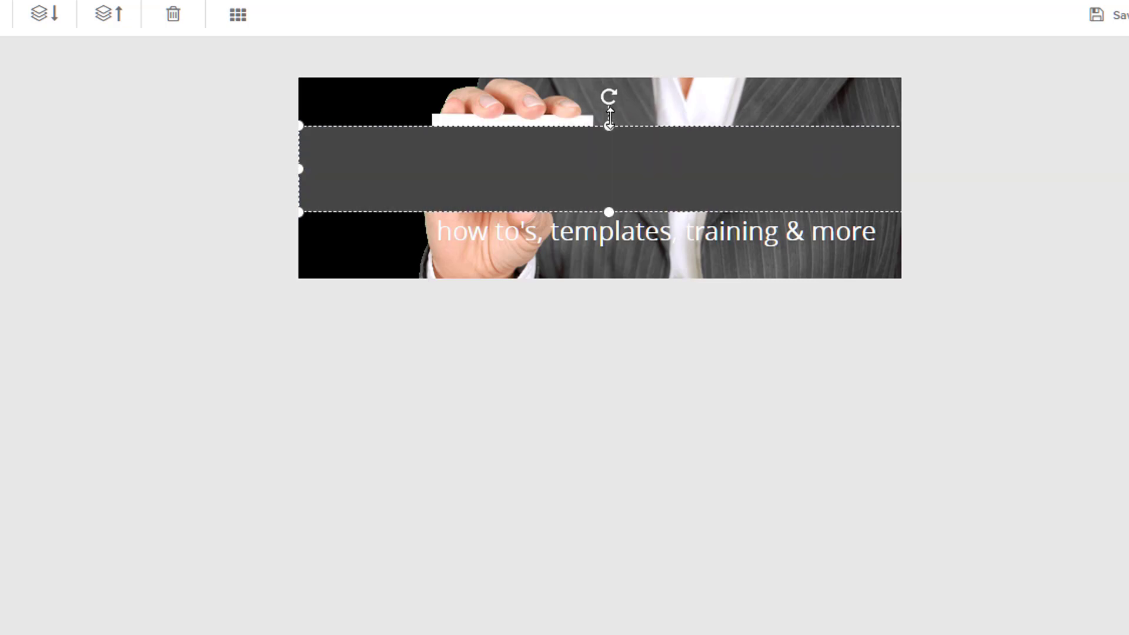
drag(609, 212, 609, 208)
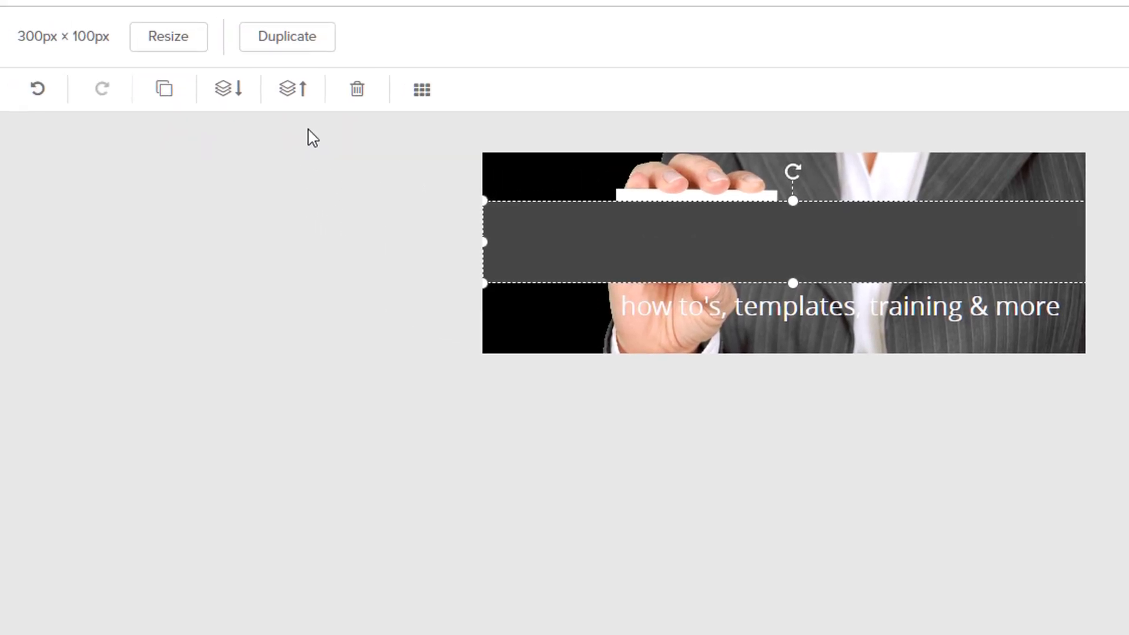
click(250, 99)
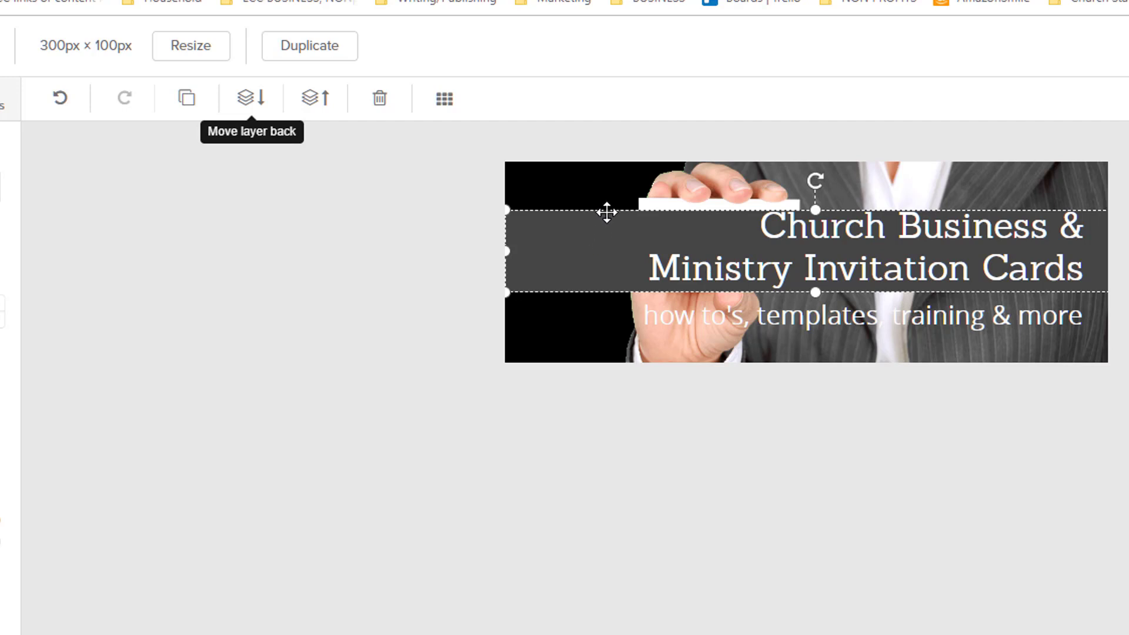
Raise the band's top edge slightly and lower its shape opacity to about 77
drag(781, 207, 781, 201)
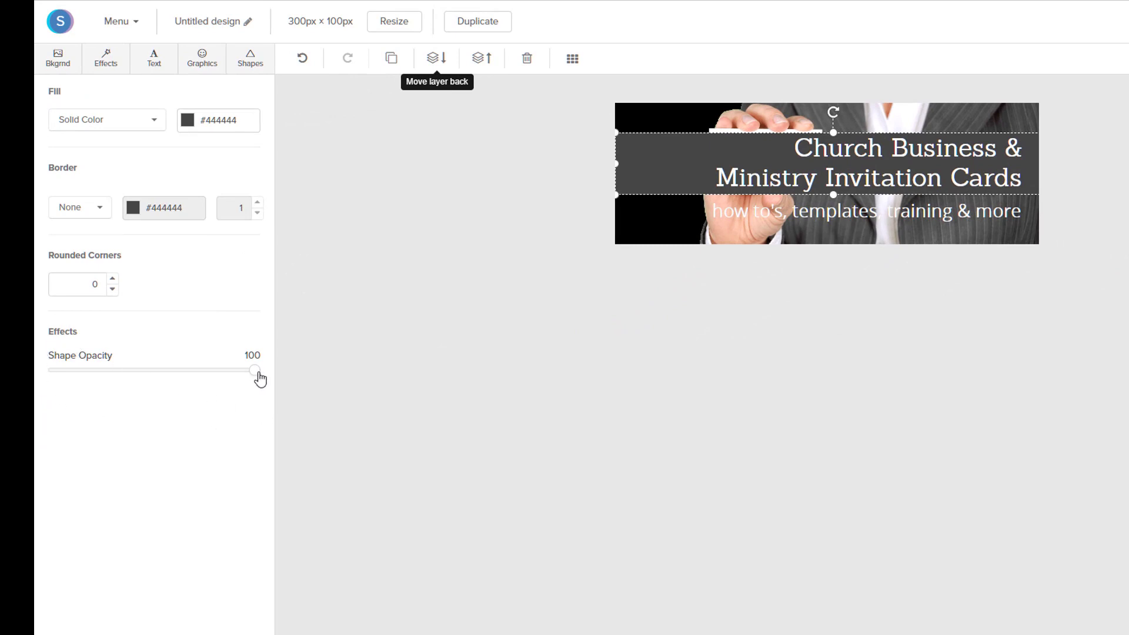
drag(252, 376, 211, 381)
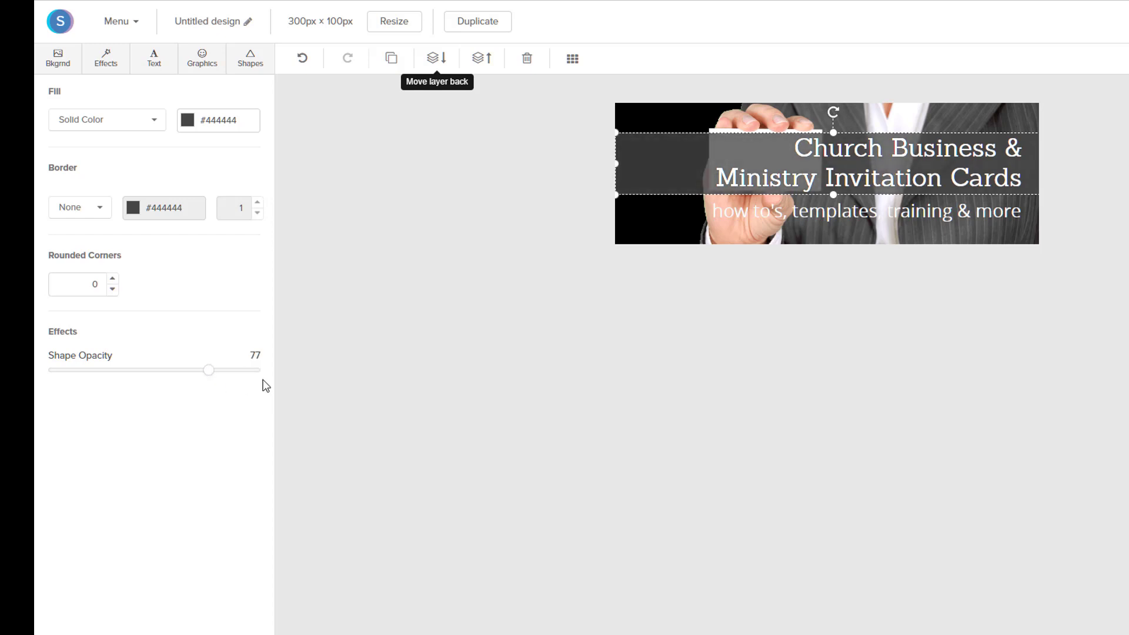
click(534, 317)
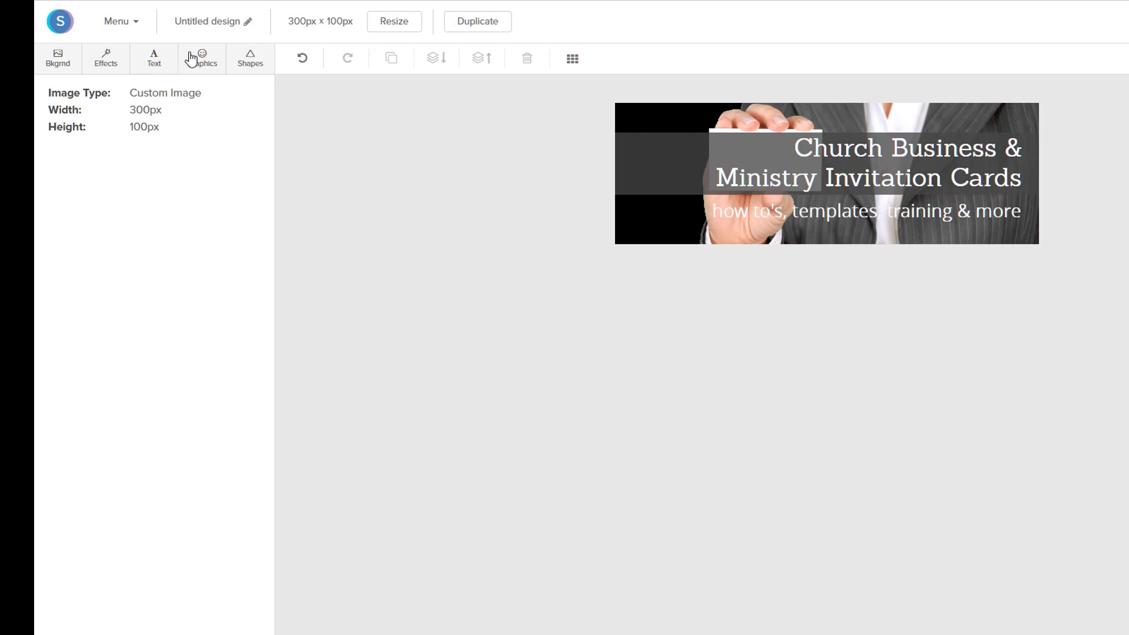
Add a filled rectangle and size it into a thin bar under the title, reaching the right edge
click(249, 62)
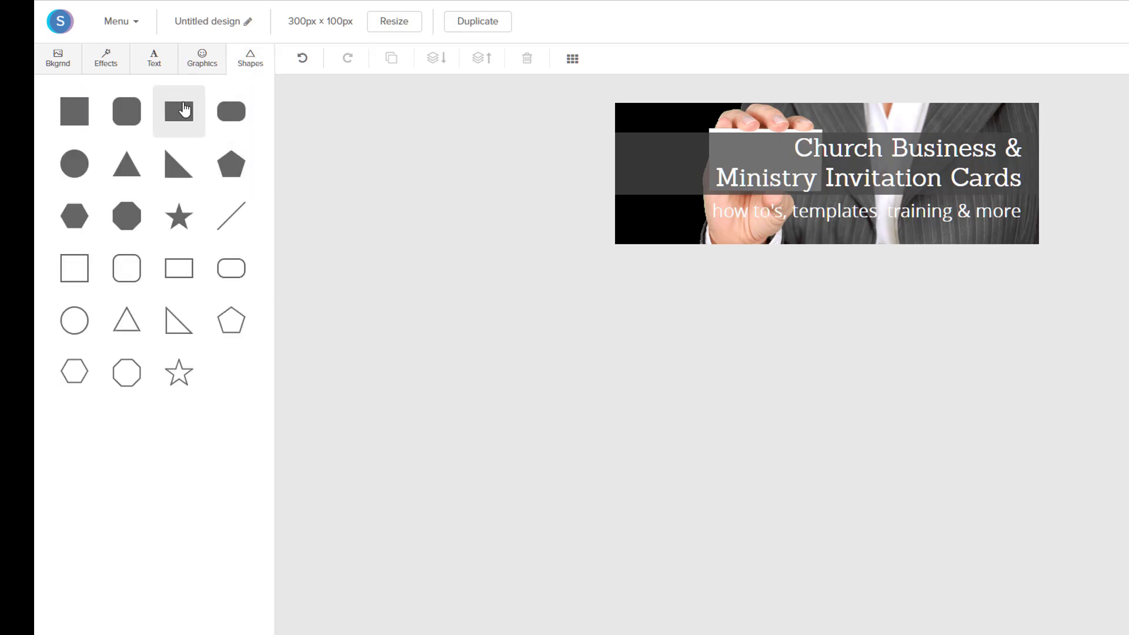
click(179, 111)
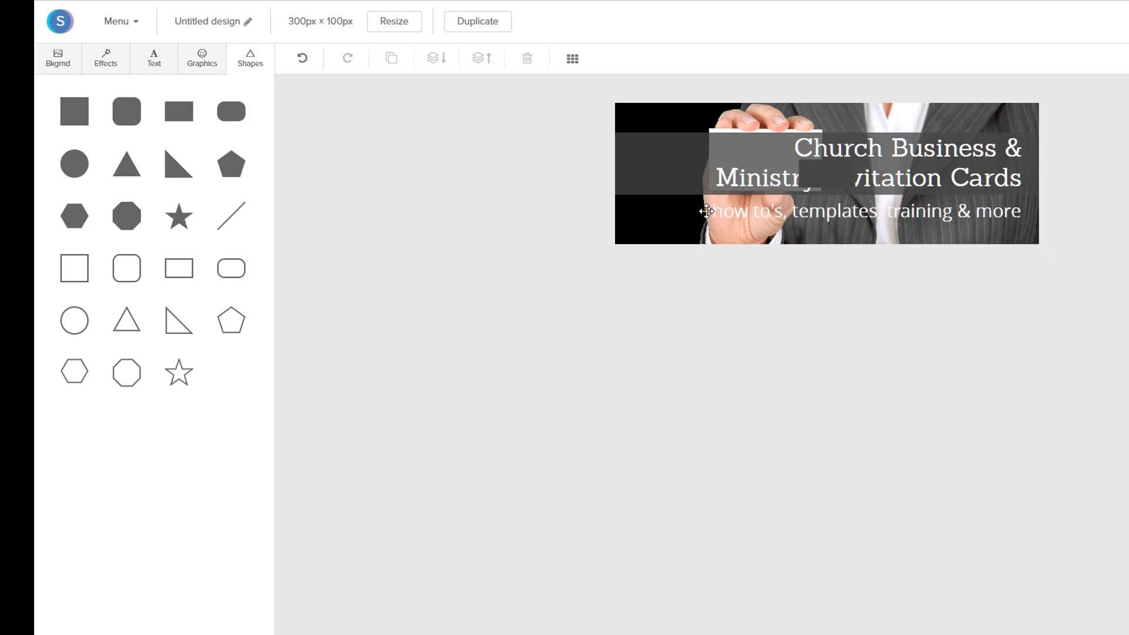
drag(814, 176, 859, 200)
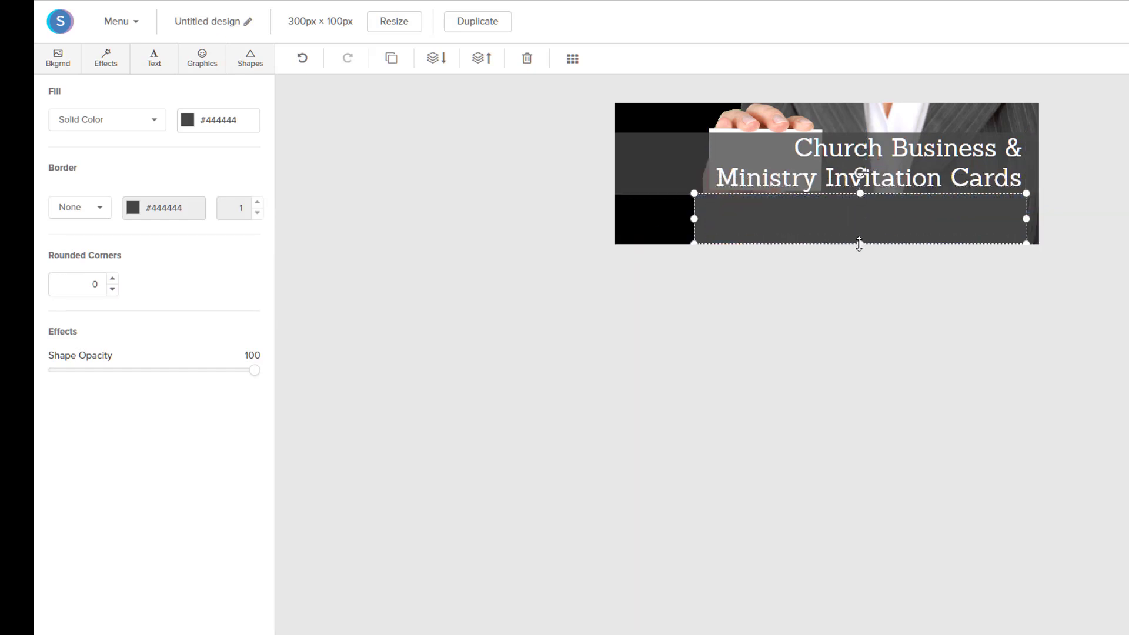
drag(859, 244, 666, 212)
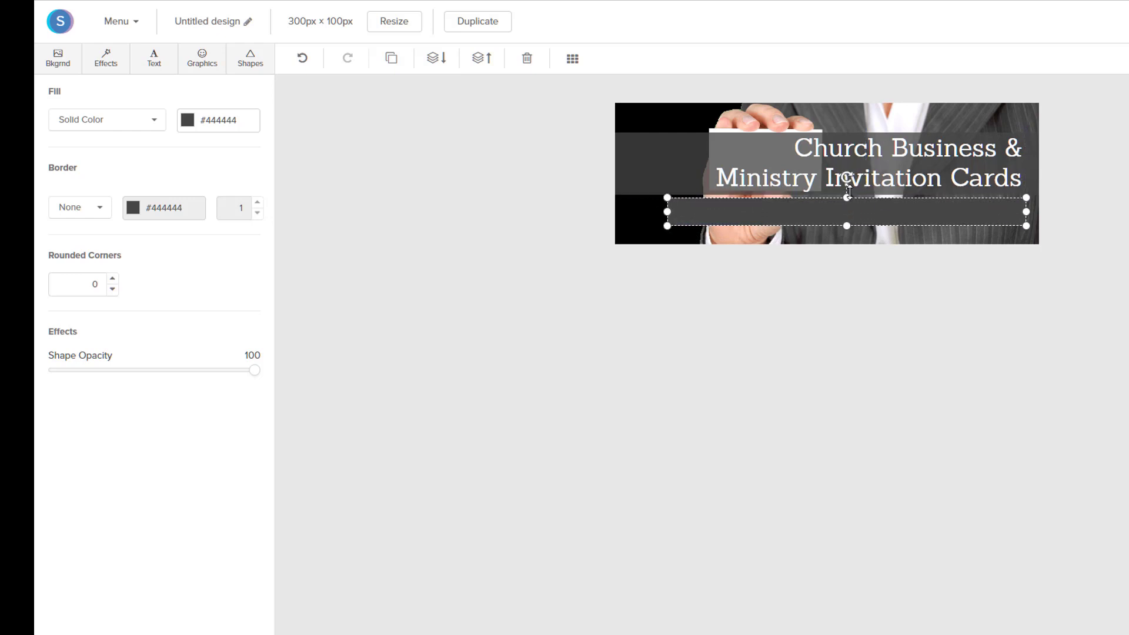
drag(847, 198, 847, 194)
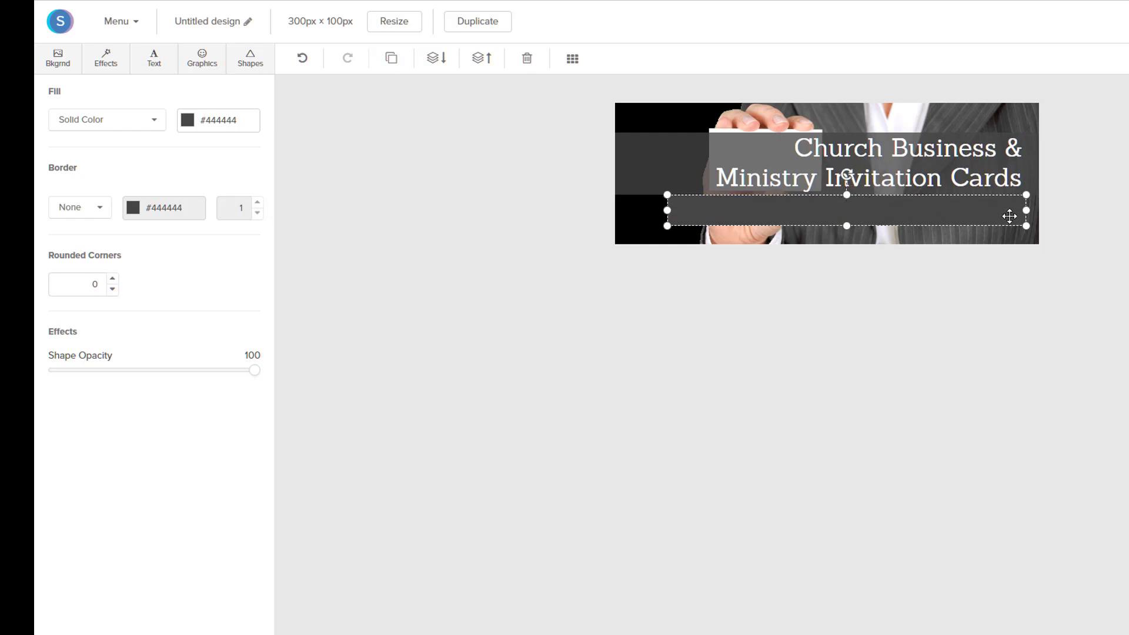
drag(1026, 211, 1035, 211)
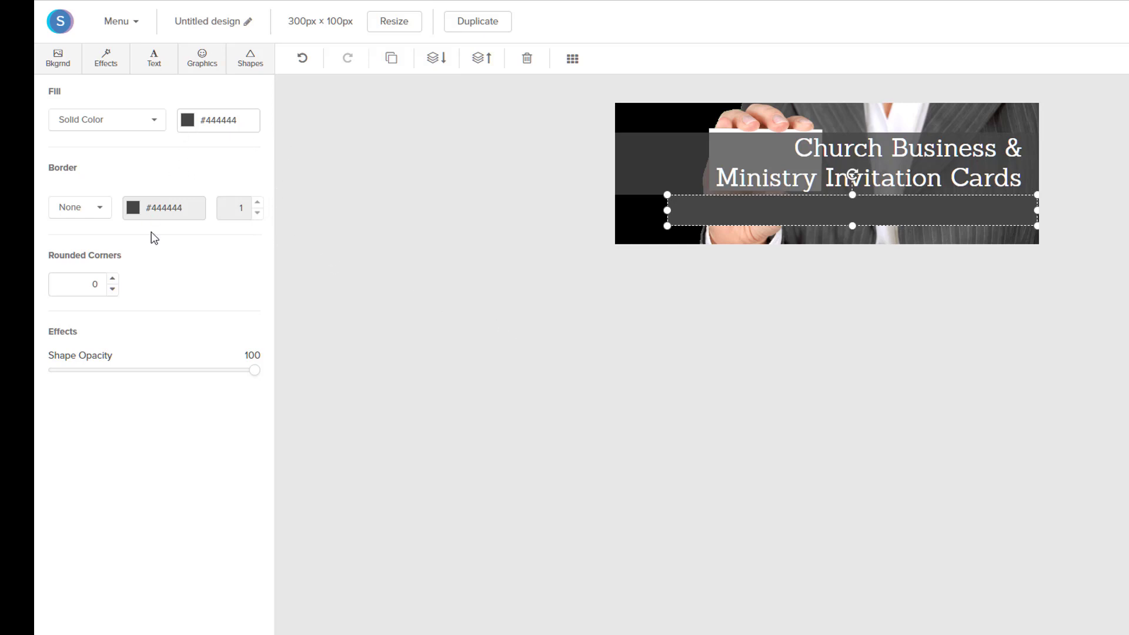
Fill the bar with yellow #ffce54, set Shape Opacity to 92, and send it behind the tagline
click(187, 120)
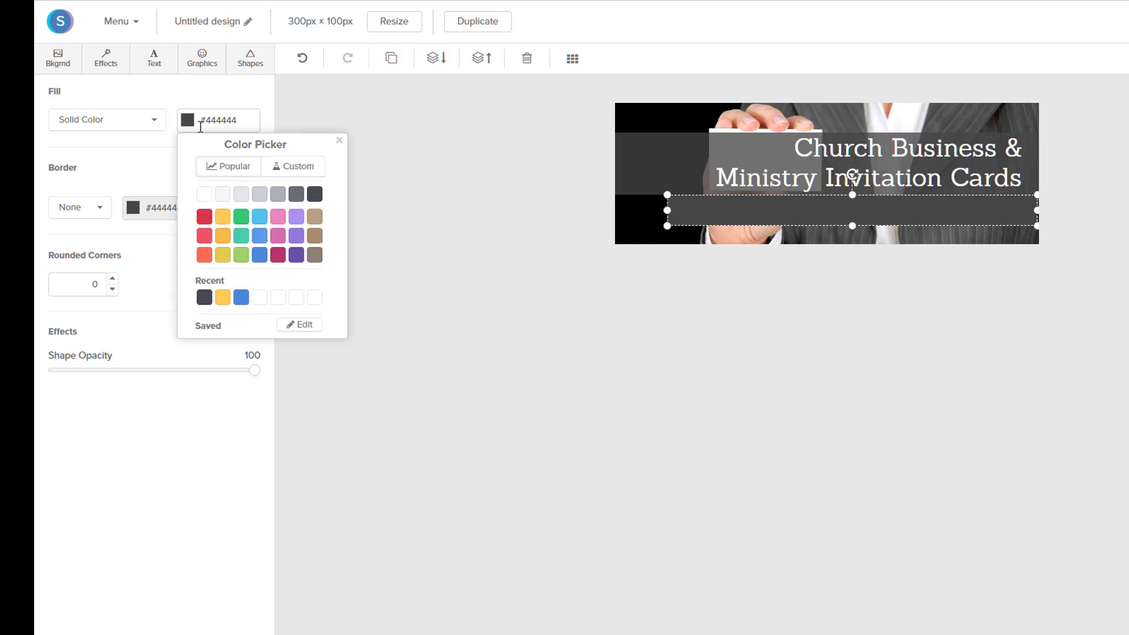
click(222, 217)
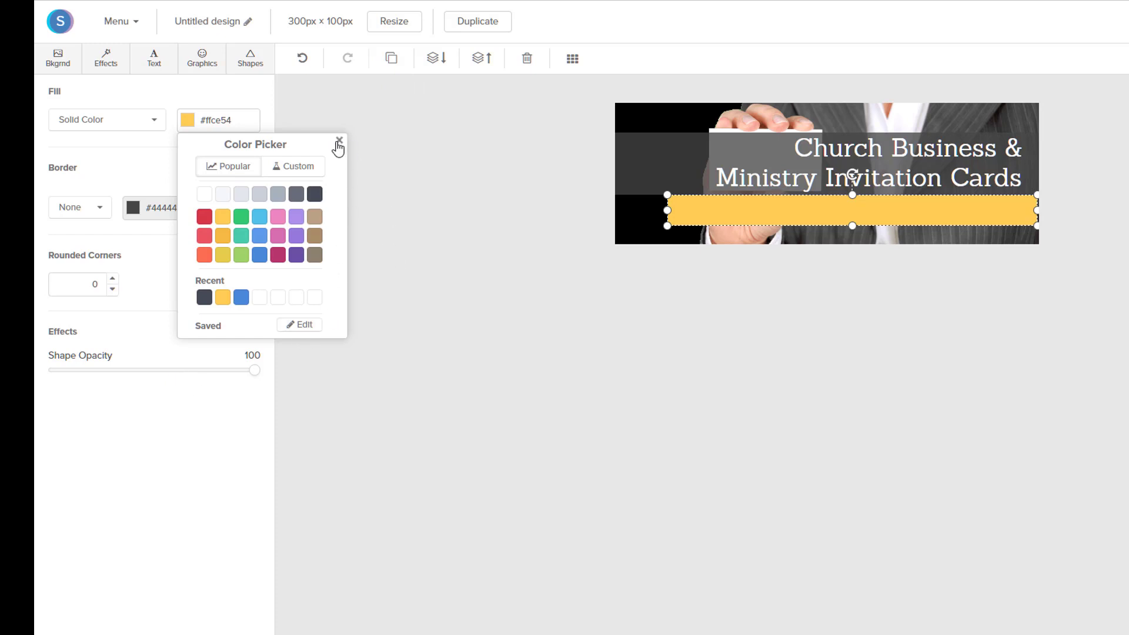
click(338, 141)
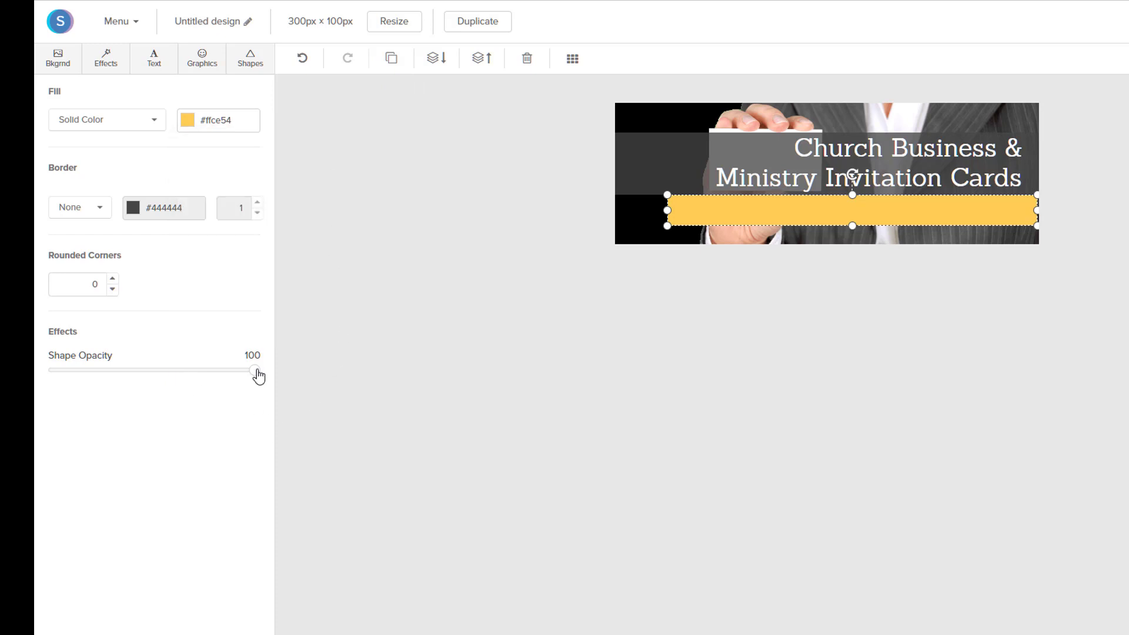
drag(257, 376, 239, 378)
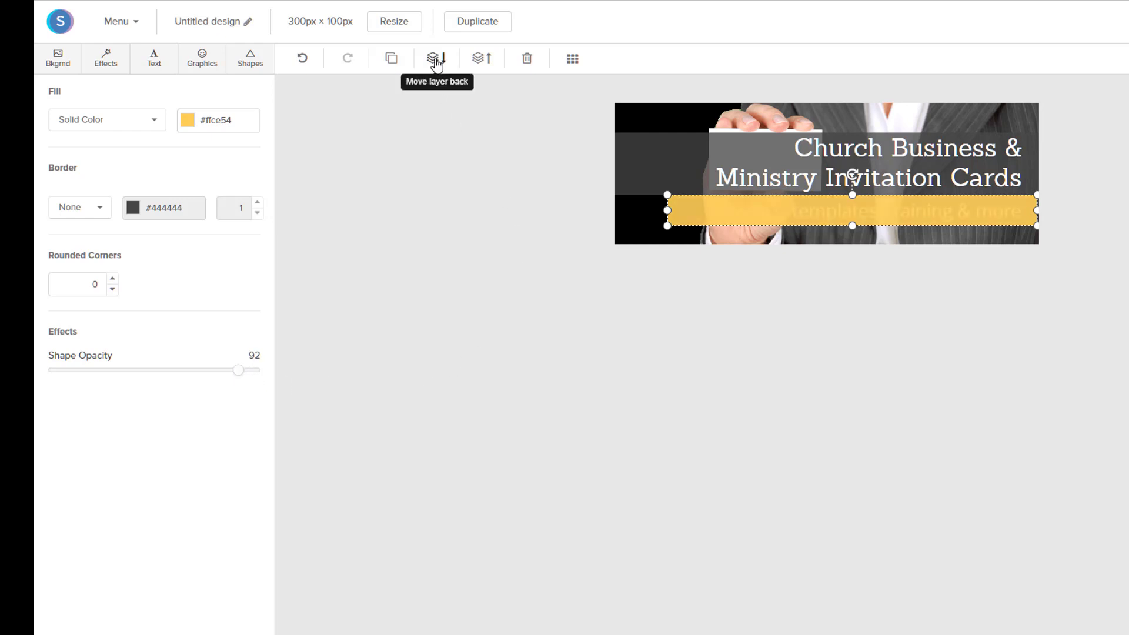
click(435, 62)
click(618, 300)
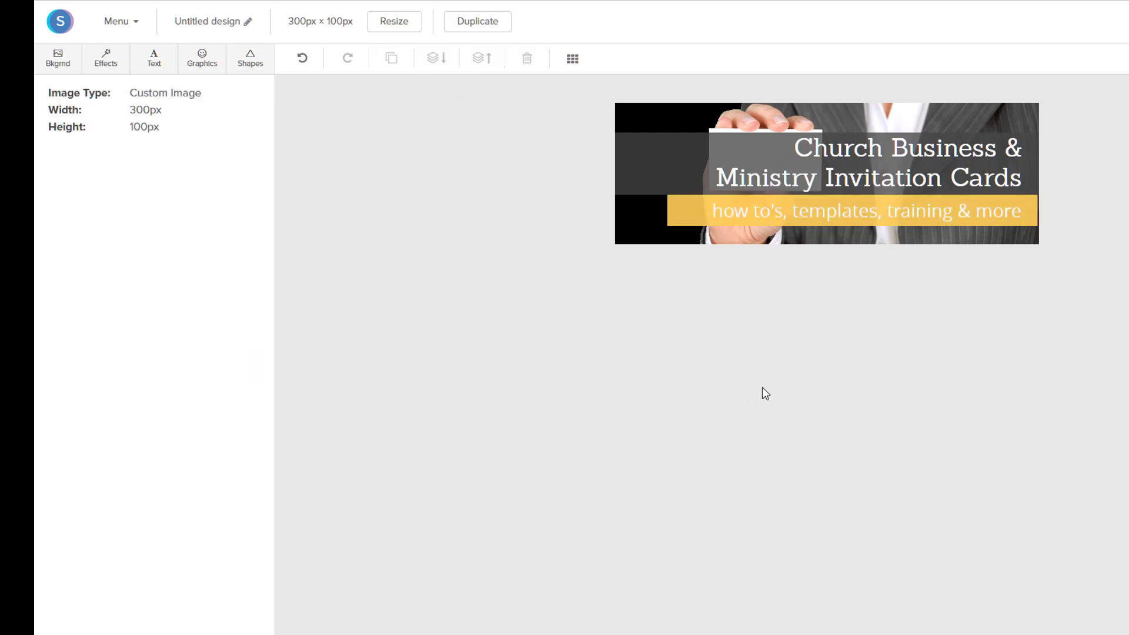
Select the tagline text on the yellow bar, then deselect it to review the result
click(1030, 214)
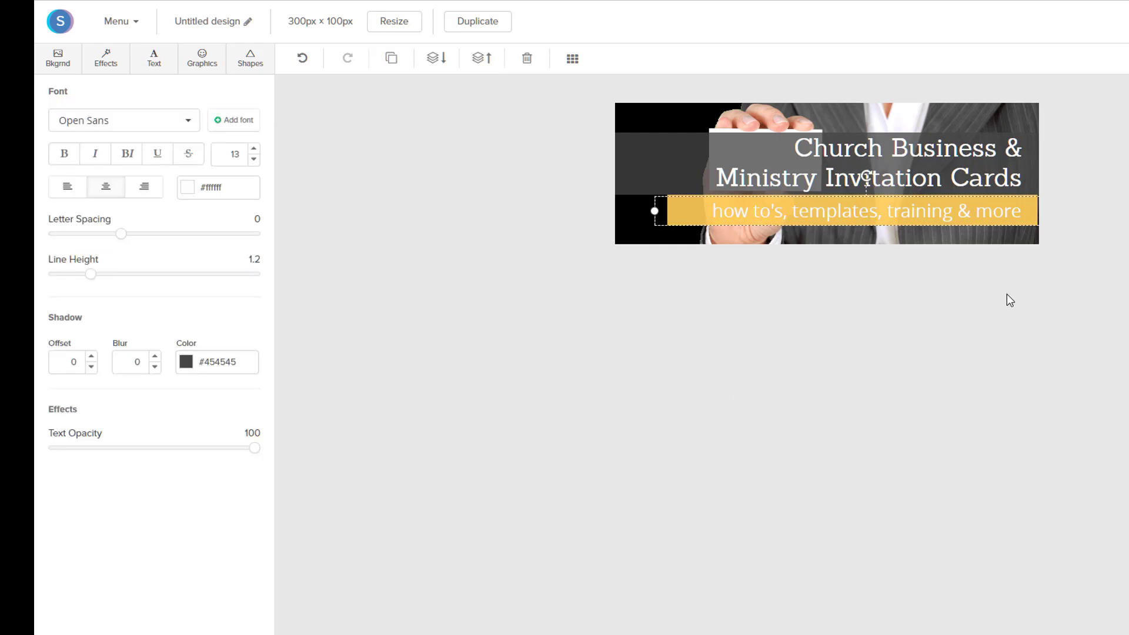
click(1014, 461)
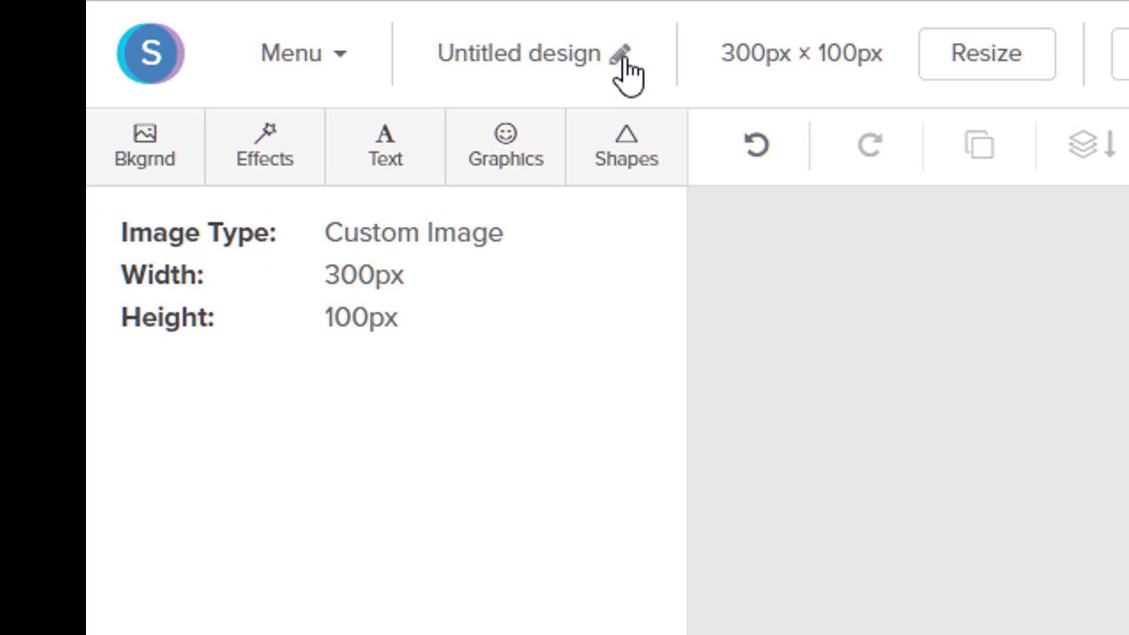
Rename the design to 'Business Card sidebar' and show the download format options
click(626, 72)
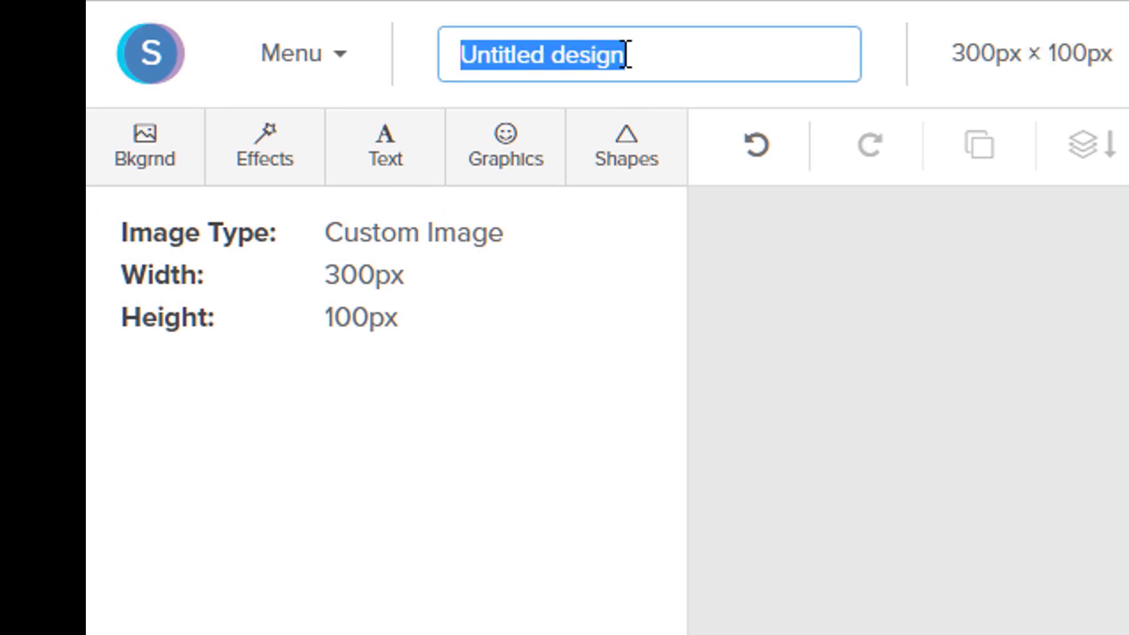
text(Business )
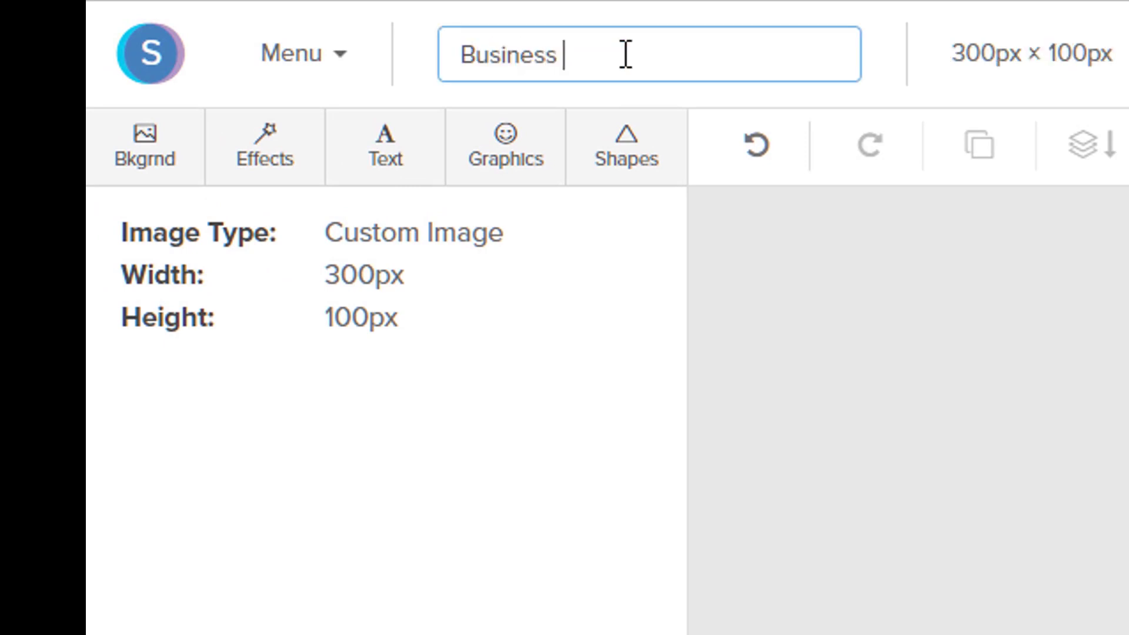
text(Cra)
key(BackSpace)
text(ard sidebar)
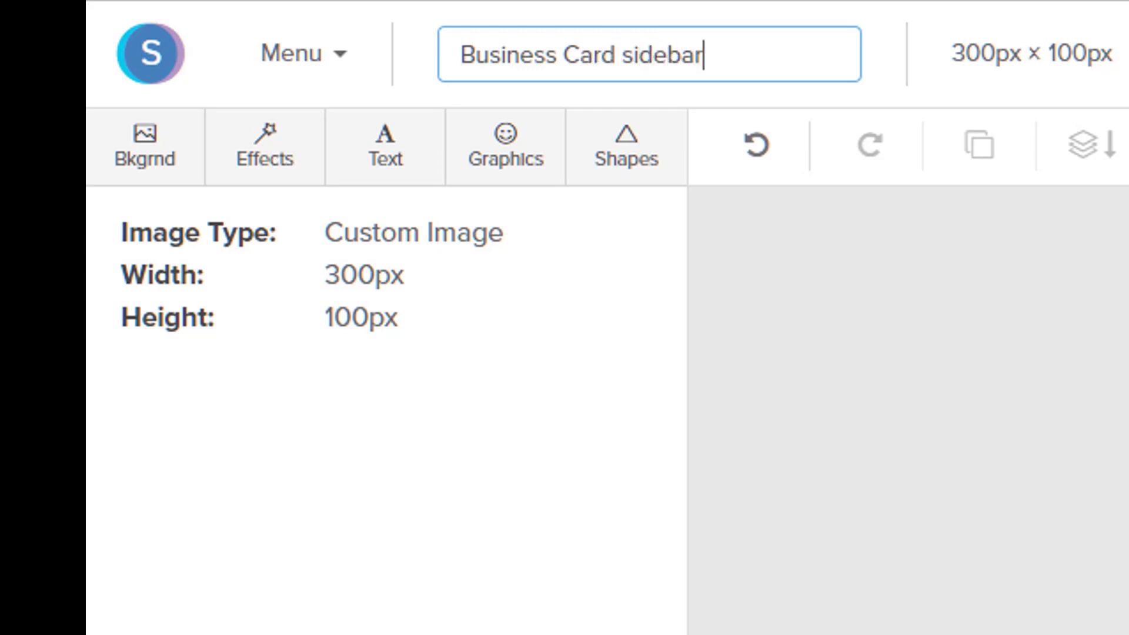
key(Return)
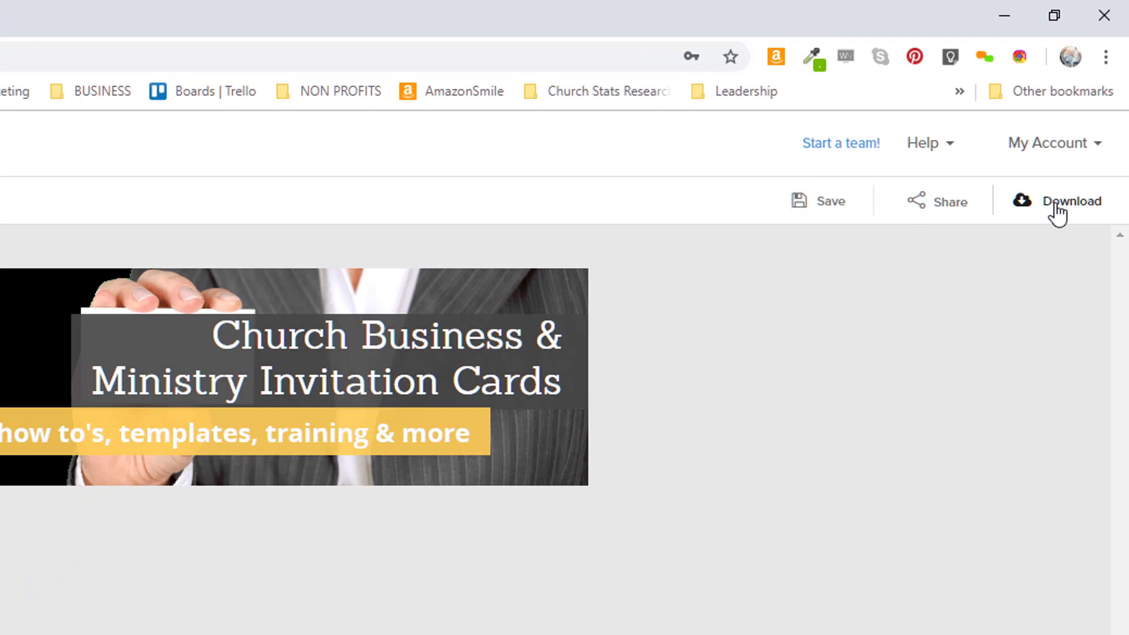
click(1056, 209)
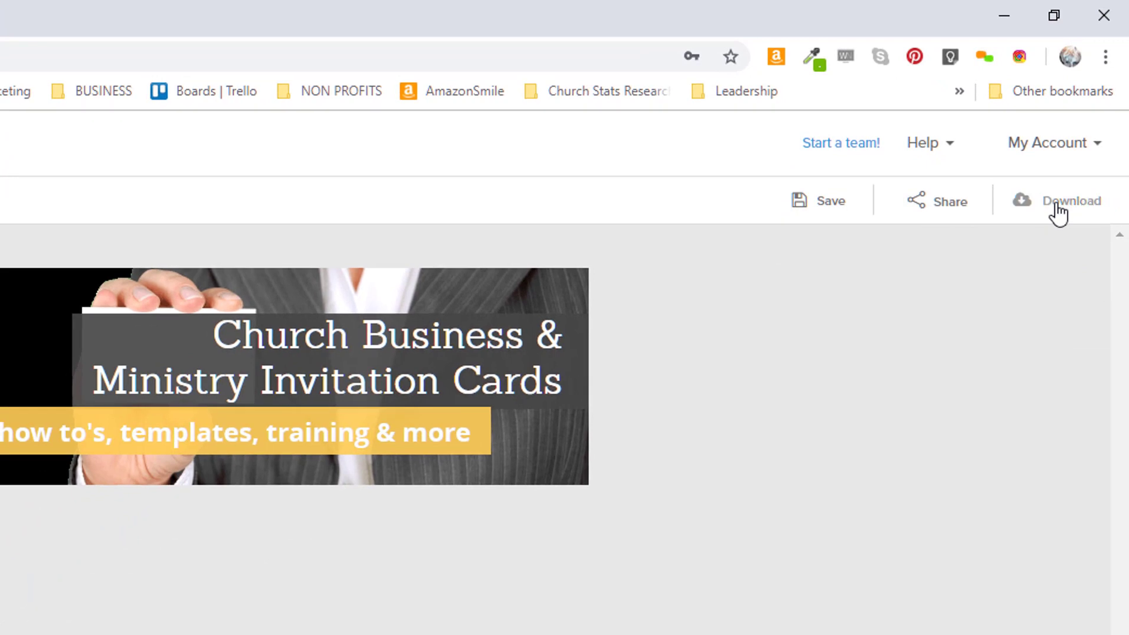